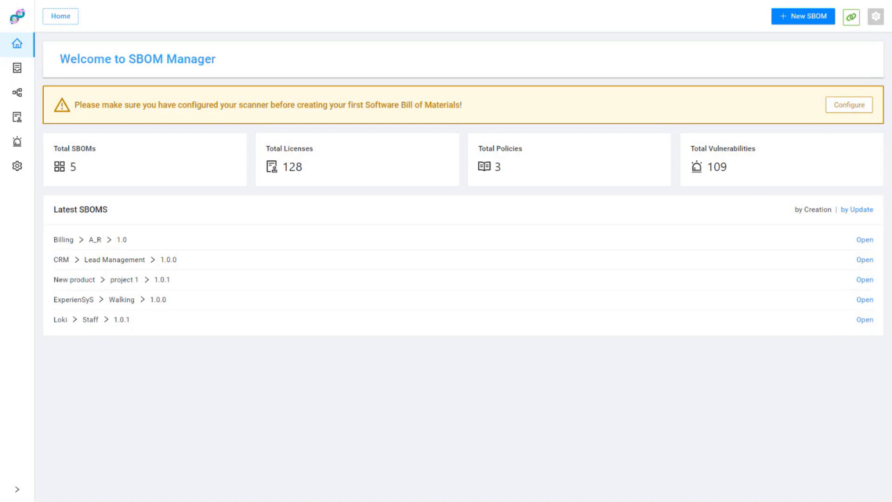
# Start a new Software Bill of Materials with product New SBOM, project SBOM demo and version 1.0.
pyautogui.click(803, 20)
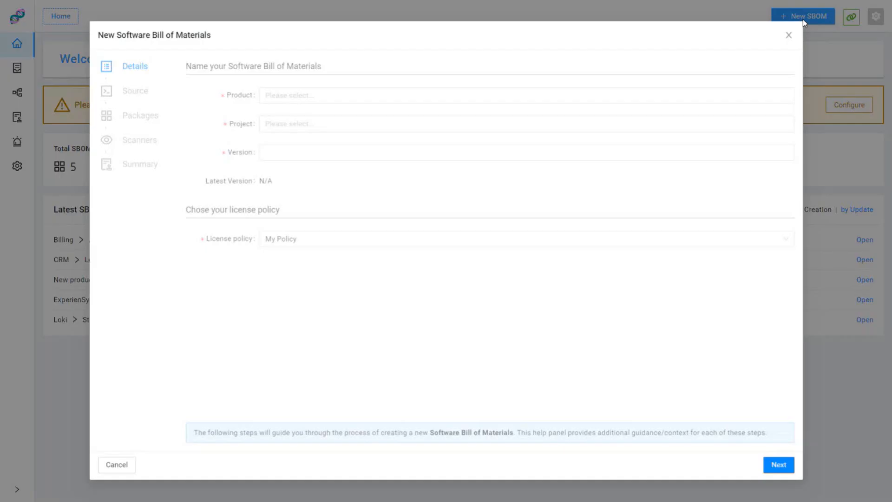
pyautogui.click(324, 97)
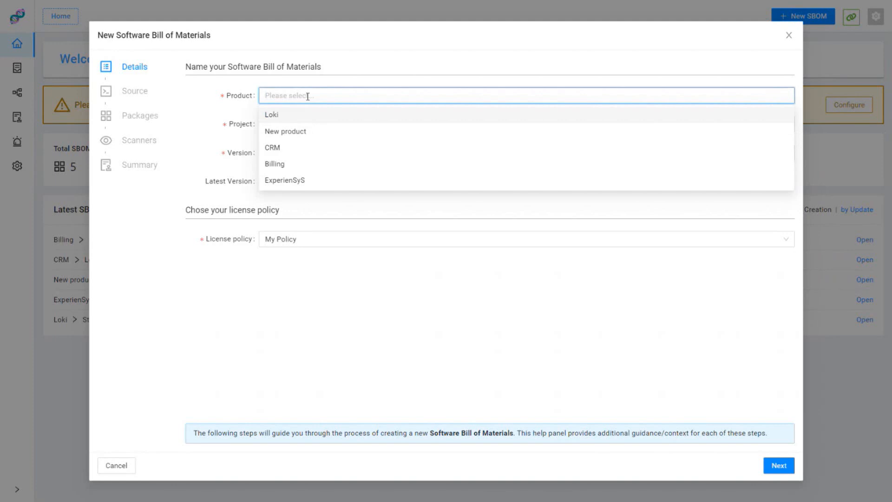
pyautogui.write('New ')
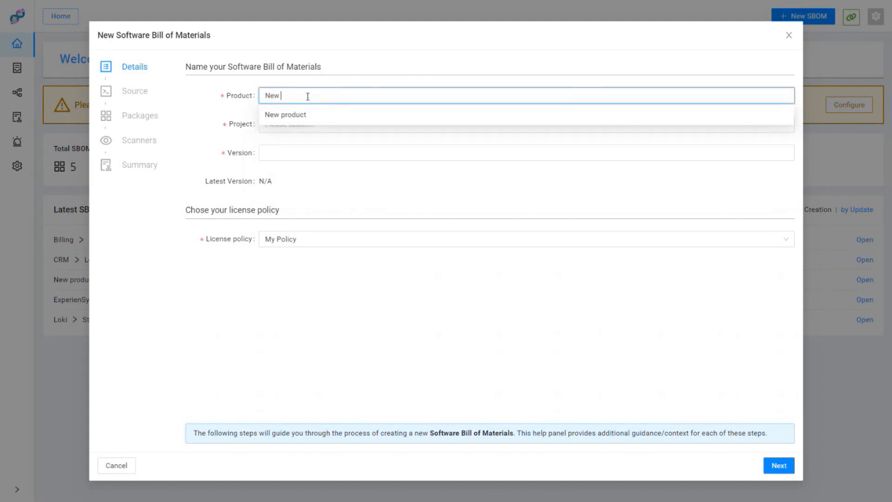
pyautogui.write('SBOM')
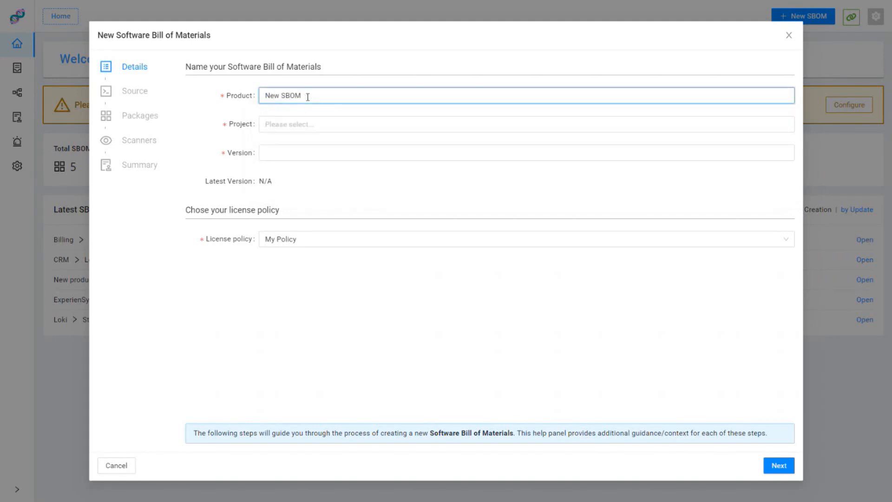
pyautogui.click(303, 124)
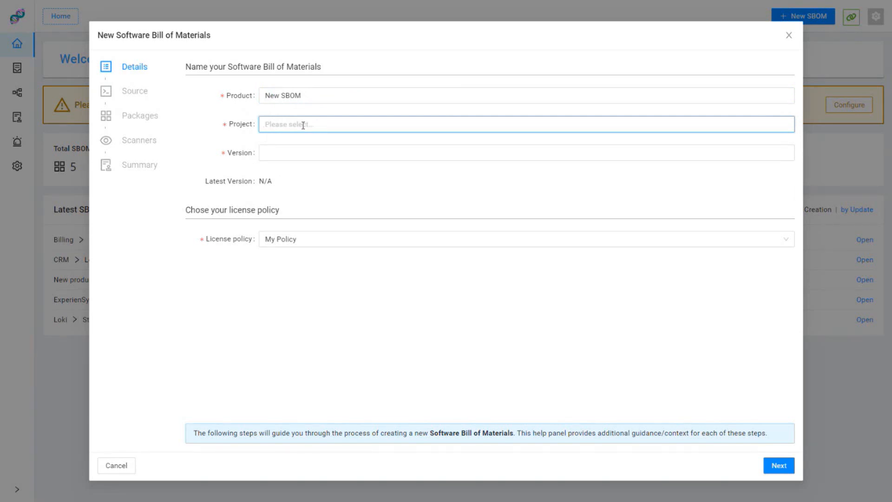
pyautogui.write('SBOM demo')
pyautogui.click(307, 152)
pyautogui.click(313, 175)
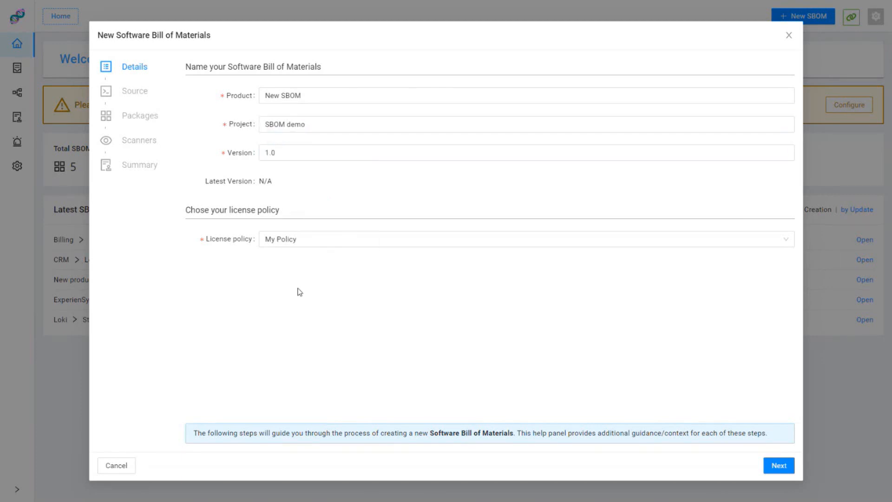
# Choose My Policy as the license policy and proceed to the source settings.
pyautogui.click(355, 242)
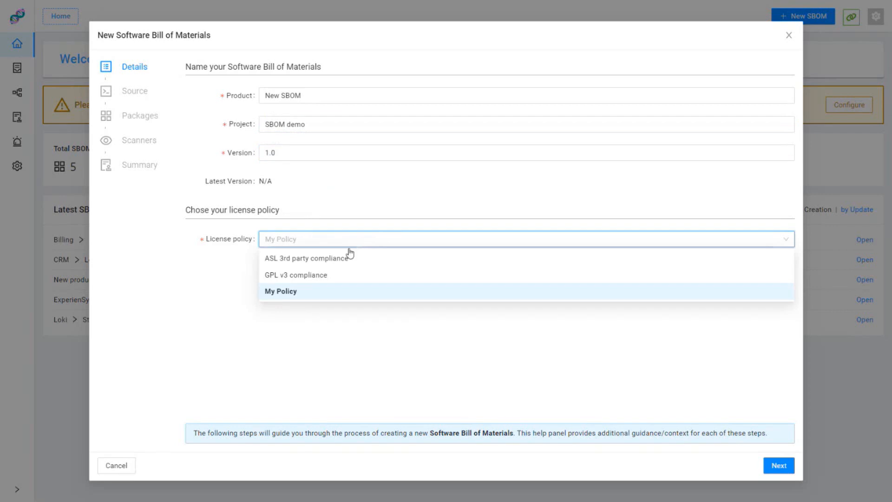
pyautogui.click(299, 296)
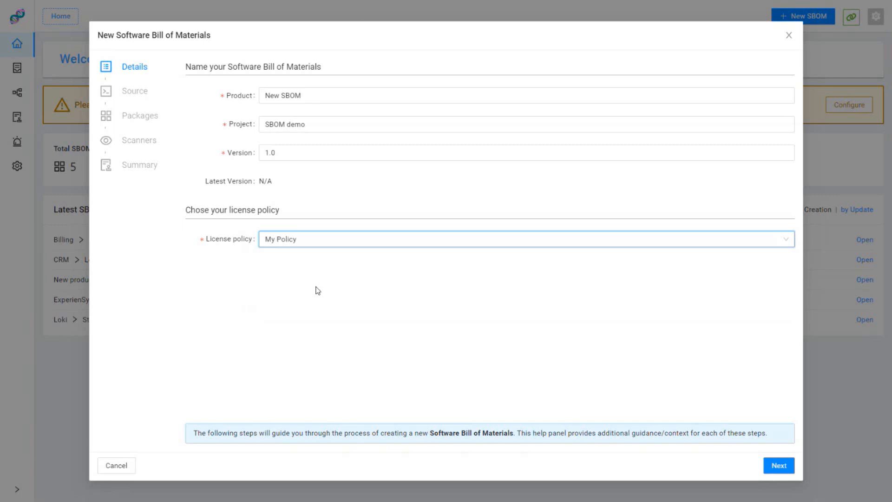
pyautogui.click(780, 465)
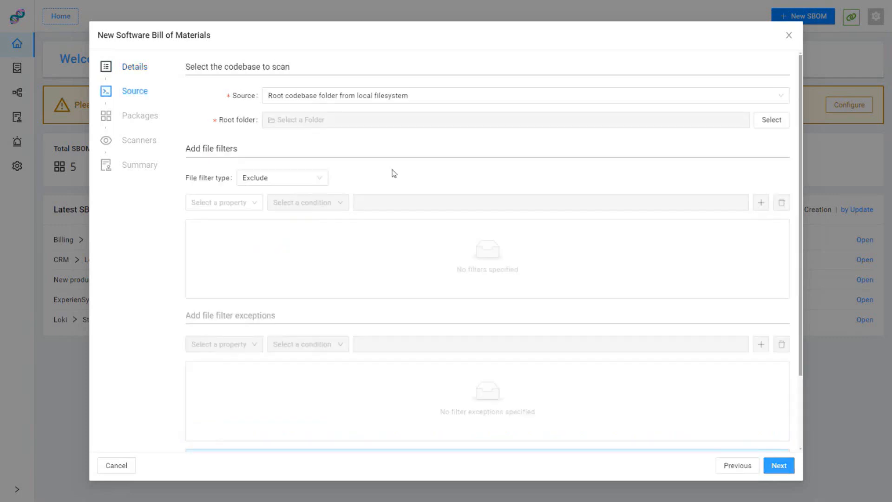
# Set the source to a root codebase folder from the local filesystem, choosing Cassandra under Source Code Samples, and proceed to the package settings.
pyautogui.click(392, 99)
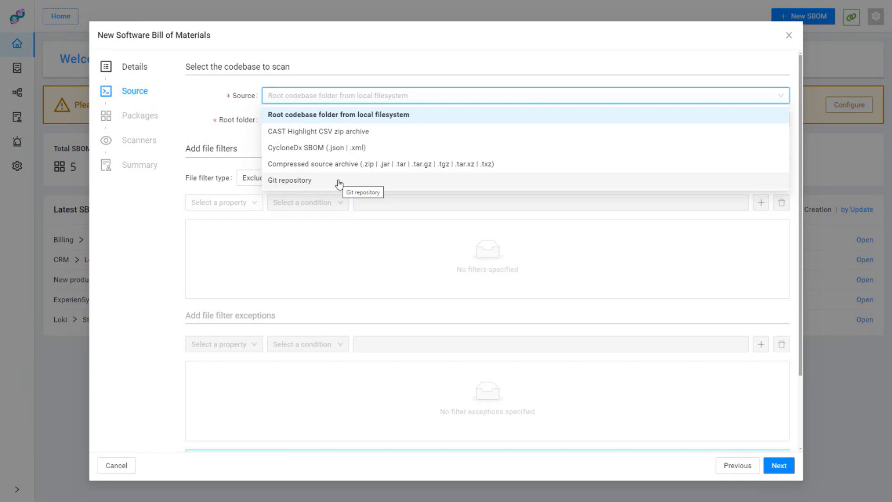
pyautogui.click(367, 117)
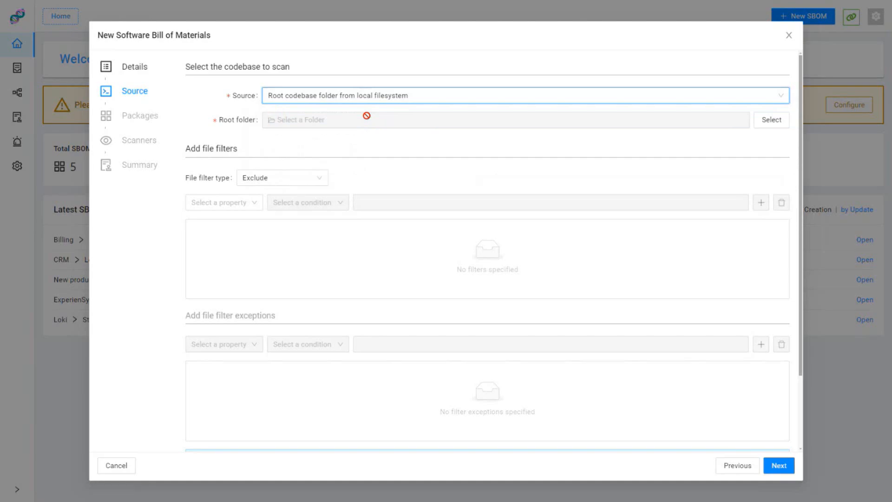
pyautogui.click(770, 120)
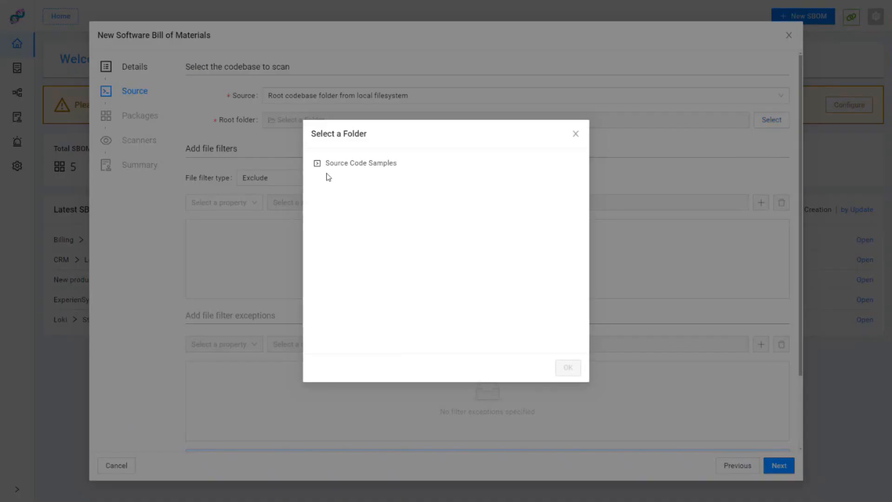
pyautogui.click(317, 164)
pyautogui.click(329, 220)
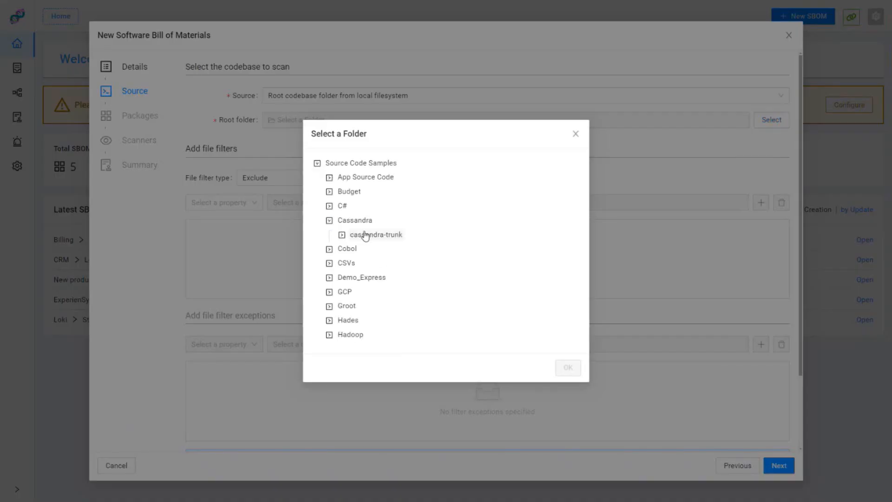
pyautogui.click(354, 220)
pyautogui.click(568, 368)
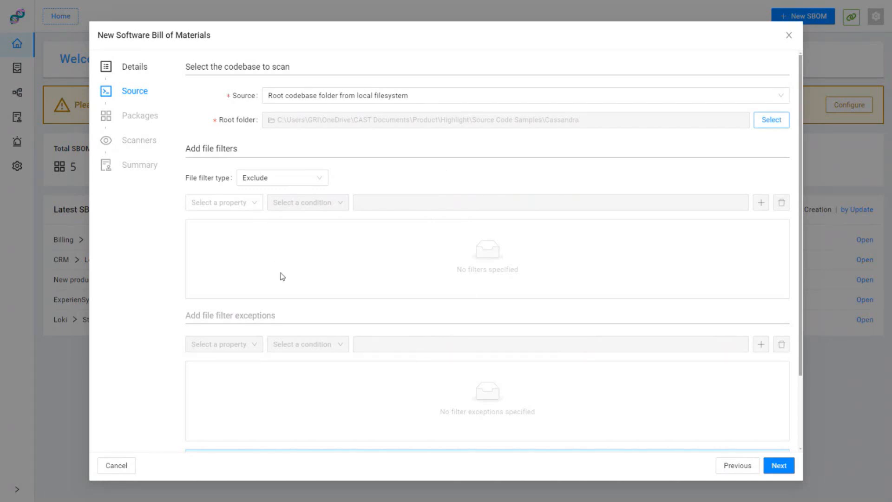
pyautogui.click(779, 466)
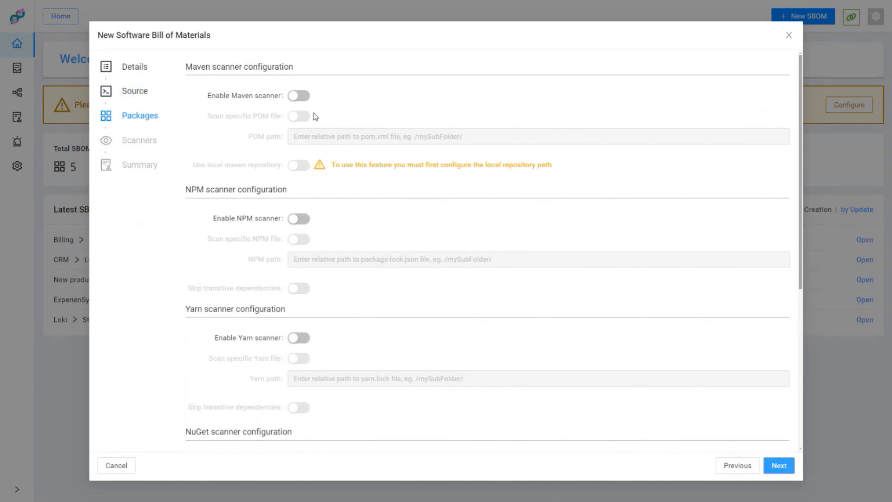
# Enable the Maven and NPM package scanners and proceed to the scanner selection.
pyautogui.click(296, 96)
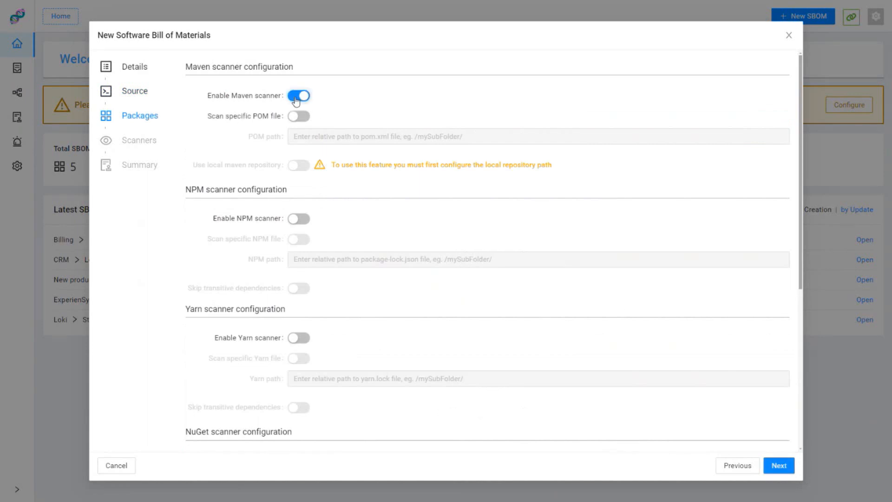
pyautogui.click(300, 223)
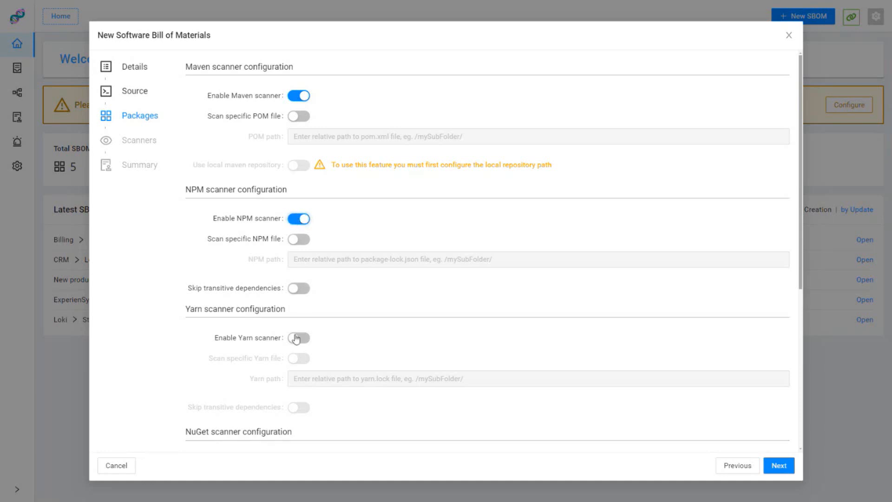
pyautogui.scroll(-4, 323, 335)
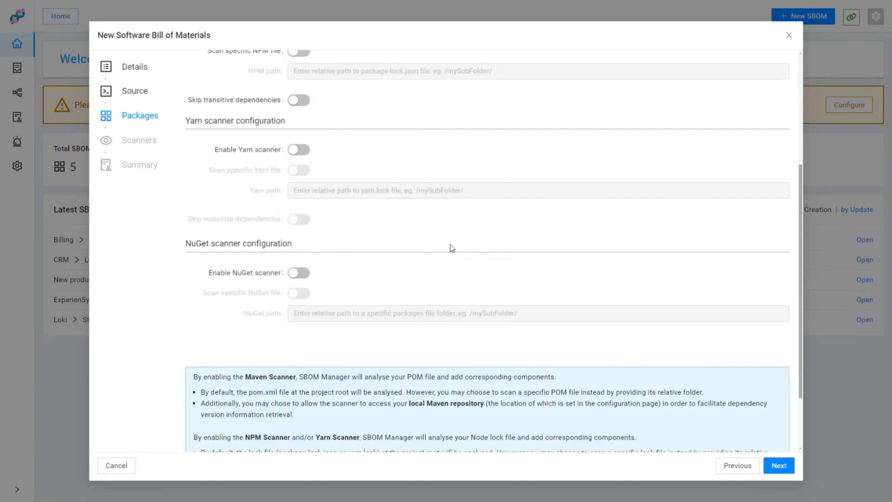
pyautogui.scroll(4, 452, 250)
pyautogui.click(777, 466)
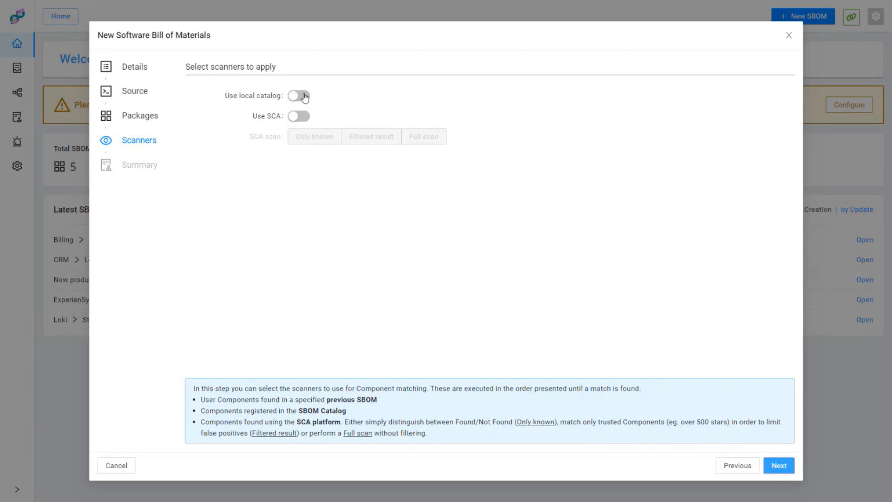
# Enable SCA scanning in Only known mode, then create the SBOM and launch the scanning process.
pyautogui.click(299, 116)
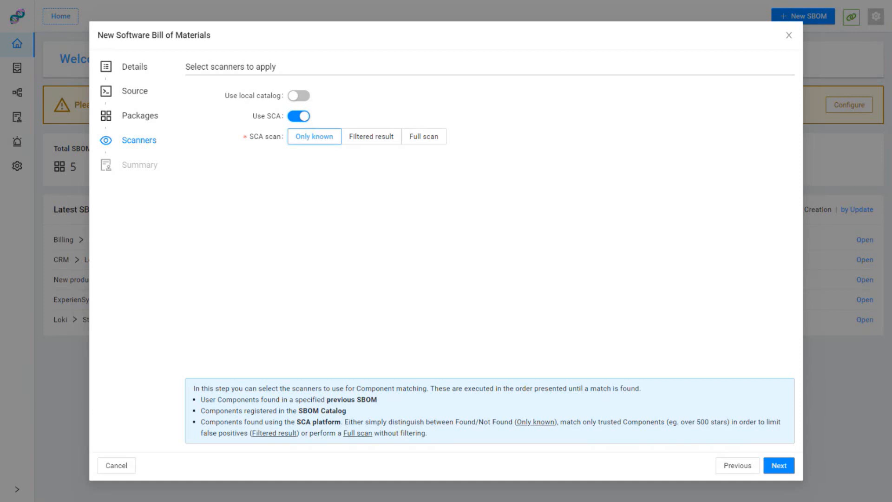
pyautogui.click(787, 469)
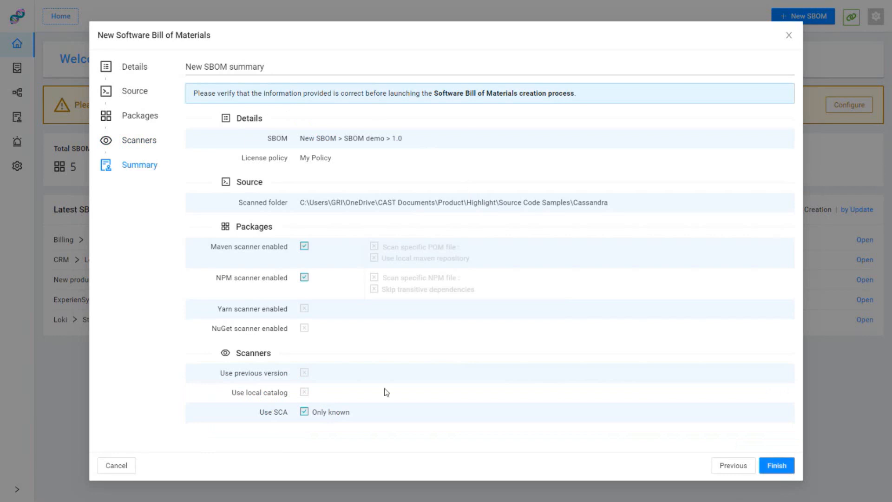
pyautogui.click(782, 467)
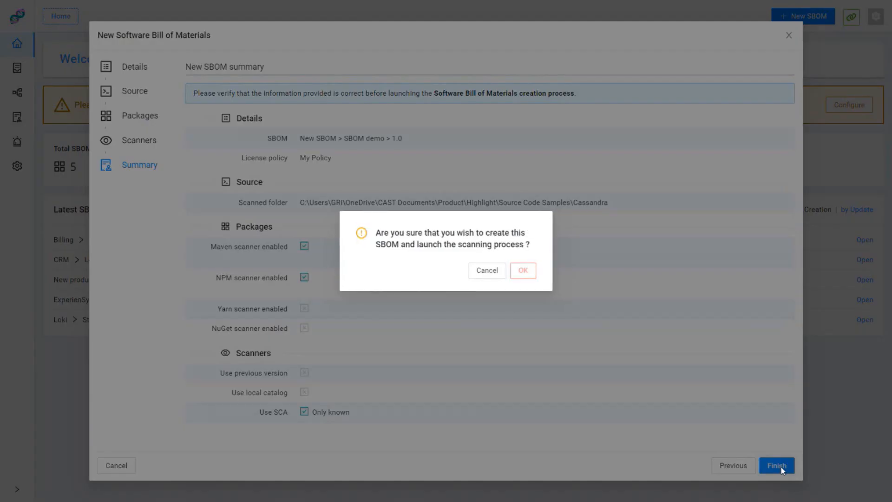
pyautogui.click(519, 272)
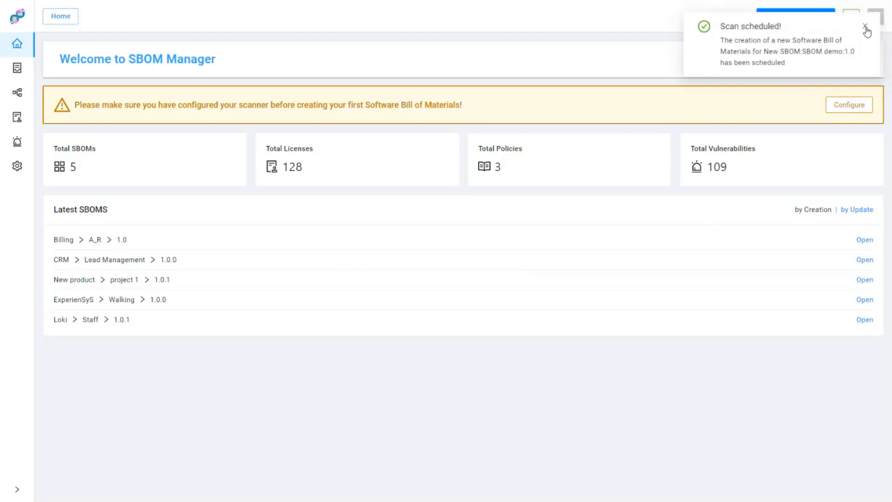
pyautogui.click(865, 26)
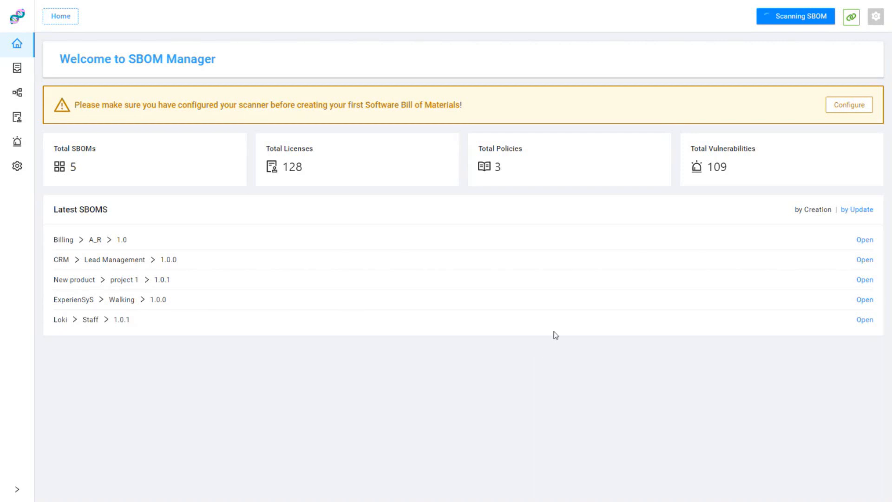
# Open the CRM Lead Management 1.0.0 SBOM and examine its dashboard charts down to the file extensions.
pyautogui.click(866, 260)
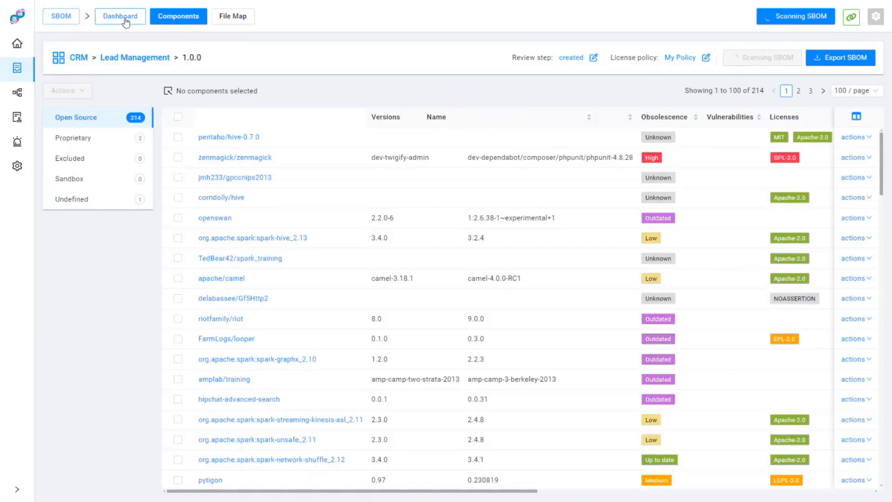
pyautogui.click(124, 19)
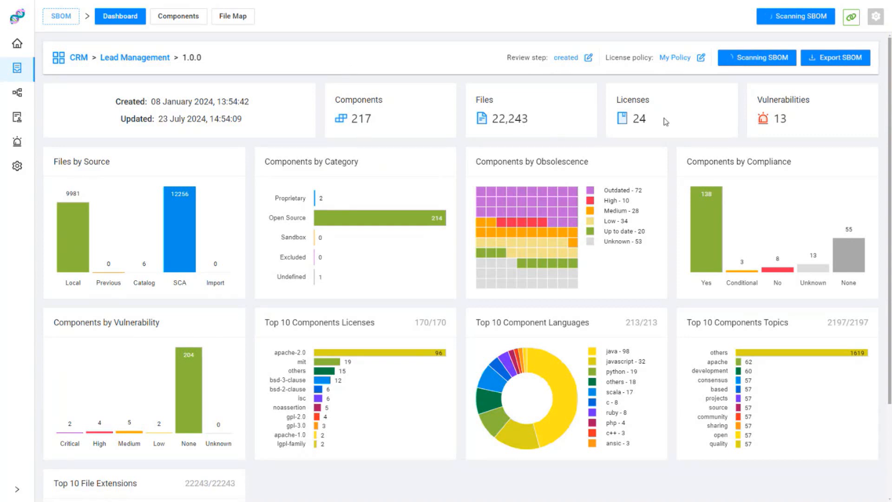
pyautogui.scroll(-3, 381, 231)
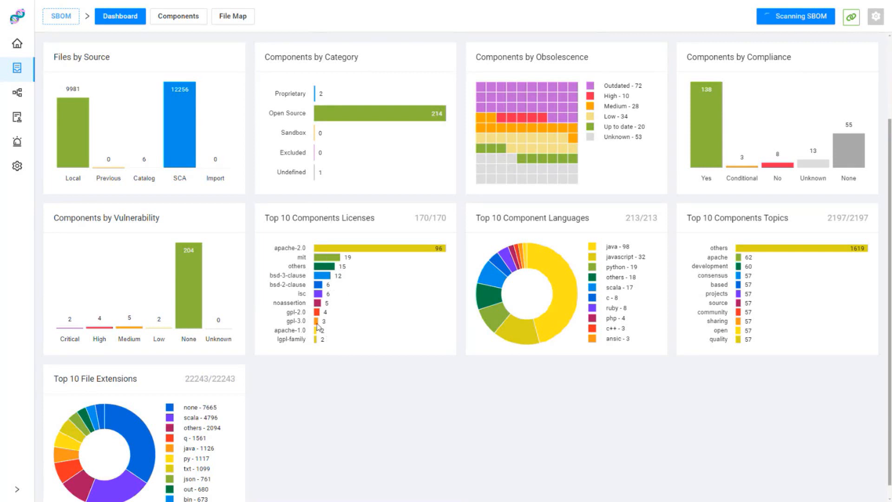
pyautogui.scroll(-1, 316, 335)
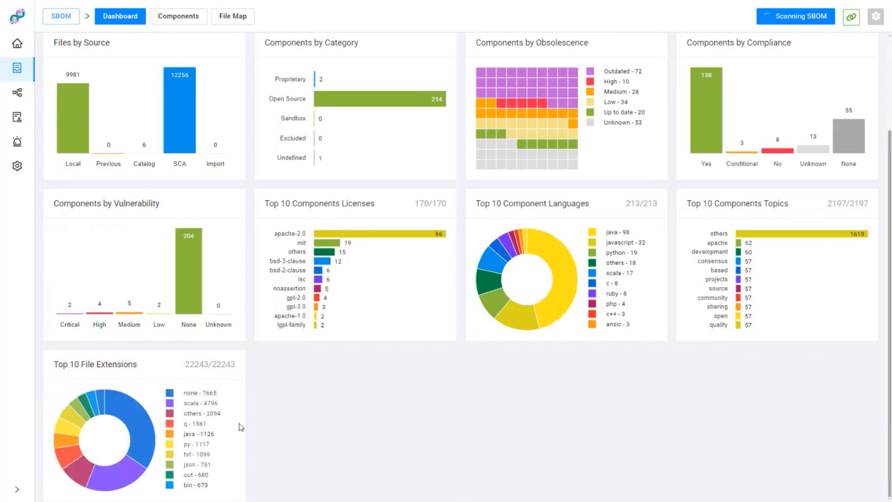
pyautogui.scroll(3, 457, 398)
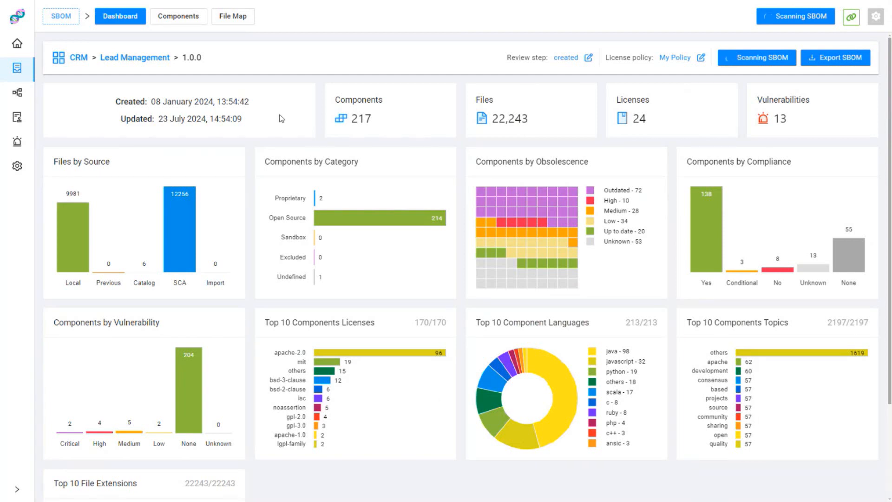
# Open the zenmagick/zenmagick component from the SBOM's open source components for editing and examine its detail fields.
pyautogui.click(185, 18)
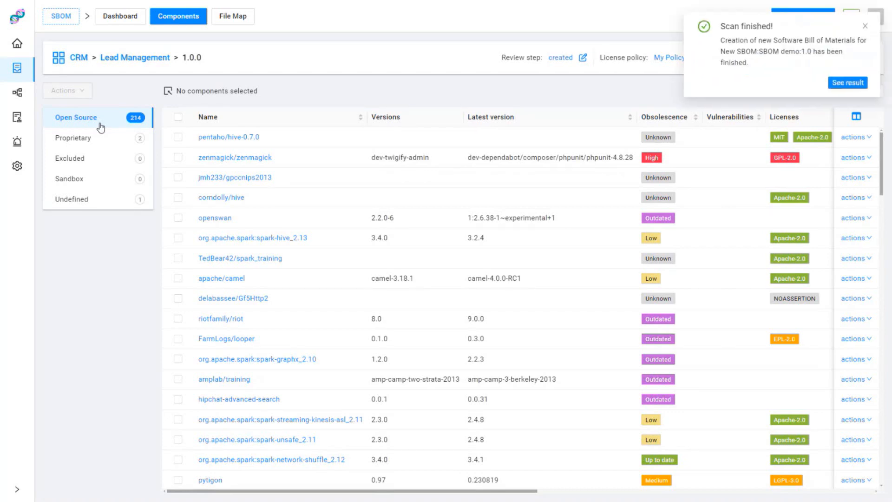
pyautogui.click(866, 27)
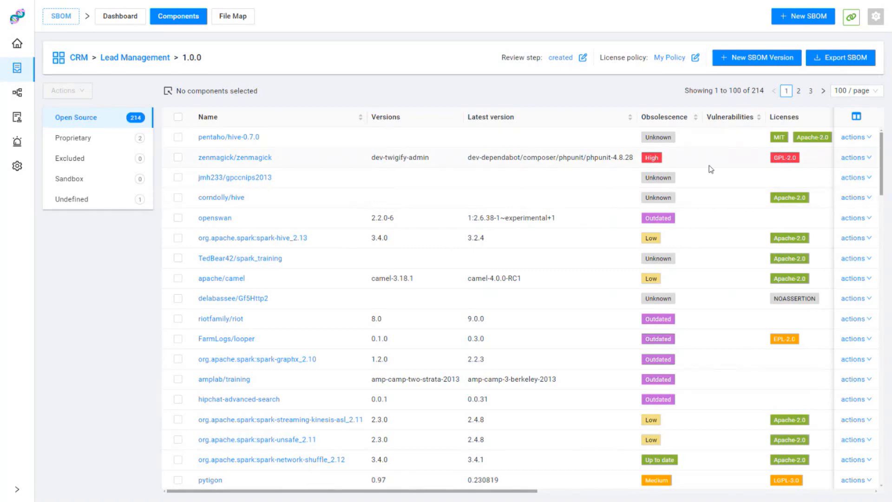
pyautogui.click(869, 161)
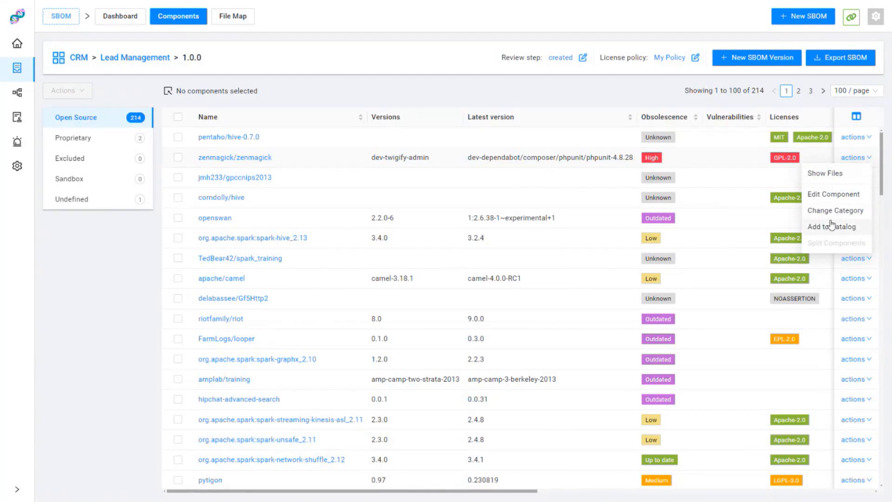
pyautogui.click(835, 197)
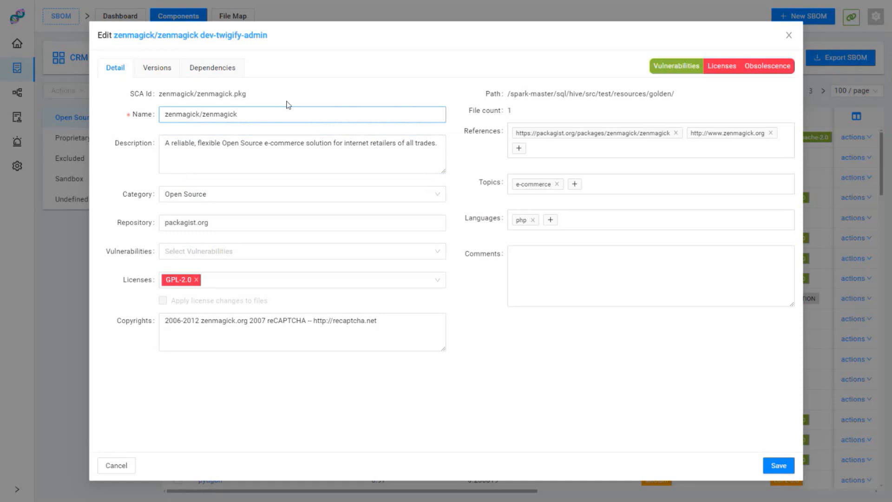
pyautogui.press('Tab')
pyautogui.moveTo(166, 143); pyautogui.dragTo(242, 152)
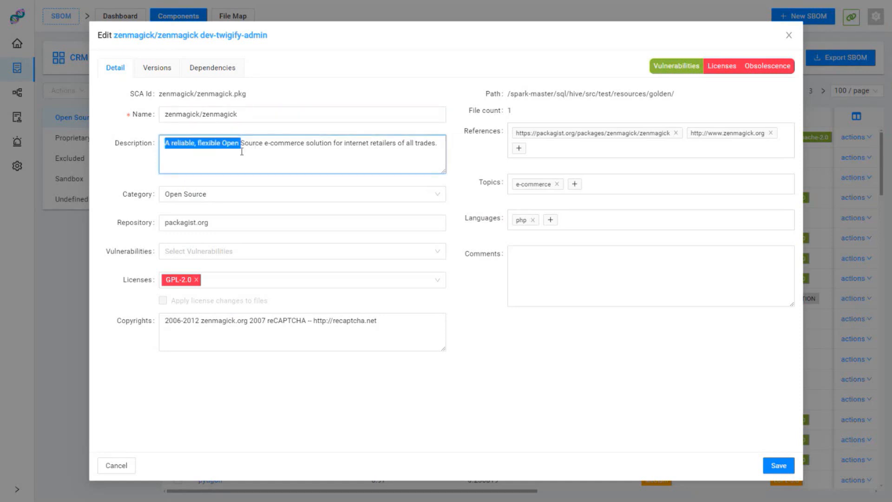
pyautogui.click(242, 152)
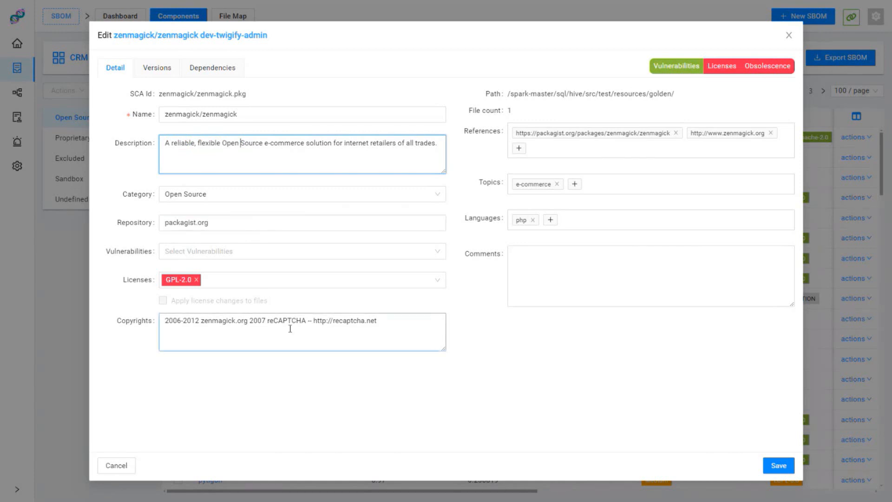
# Replace the zenmagick/zenmagick component's GPL-2.0 license with AFL-2.0.
pyautogui.click(244, 282)
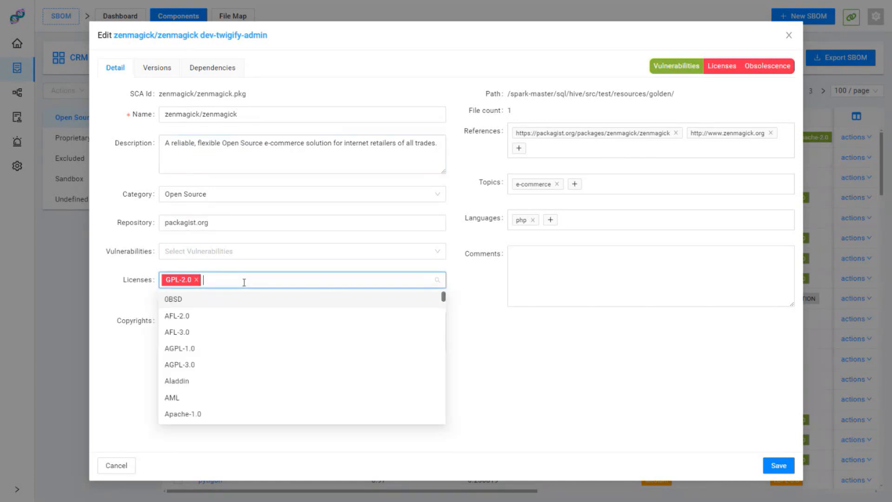
pyautogui.click(223, 318)
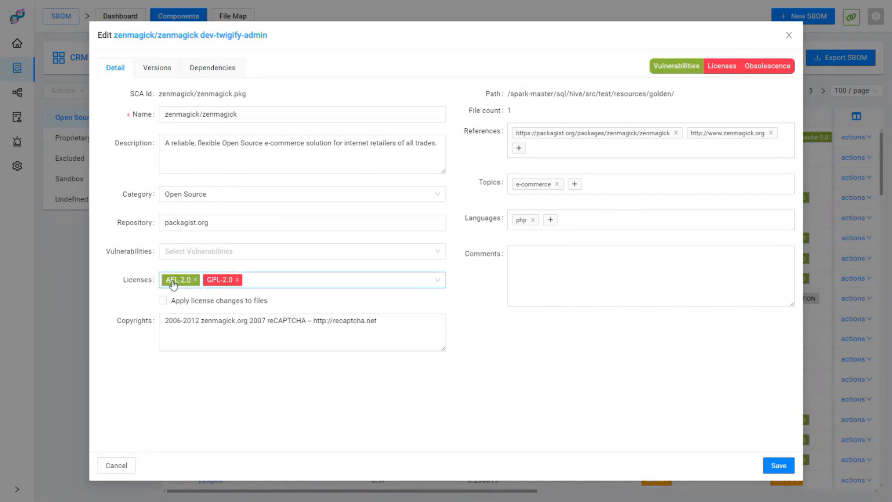
pyautogui.click(237, 280)
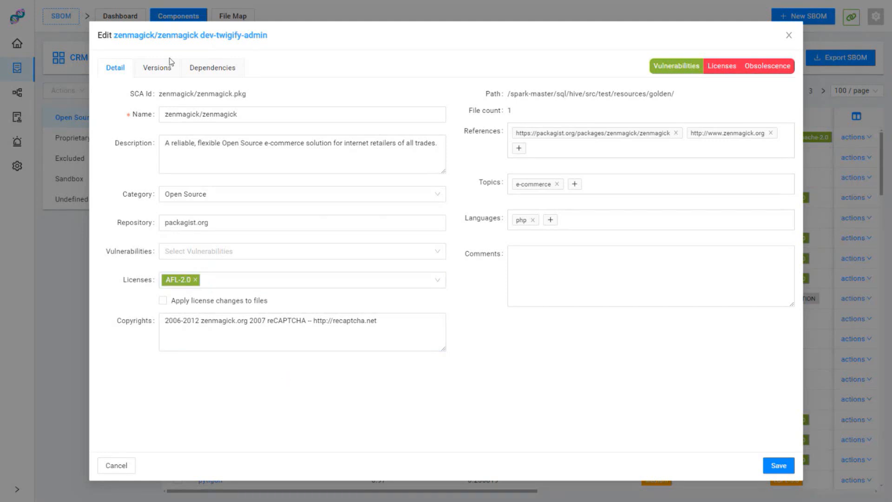
# Review the component's versions and dependencies, then return to its details and save the changes.
pyautogui.click(157, 69)
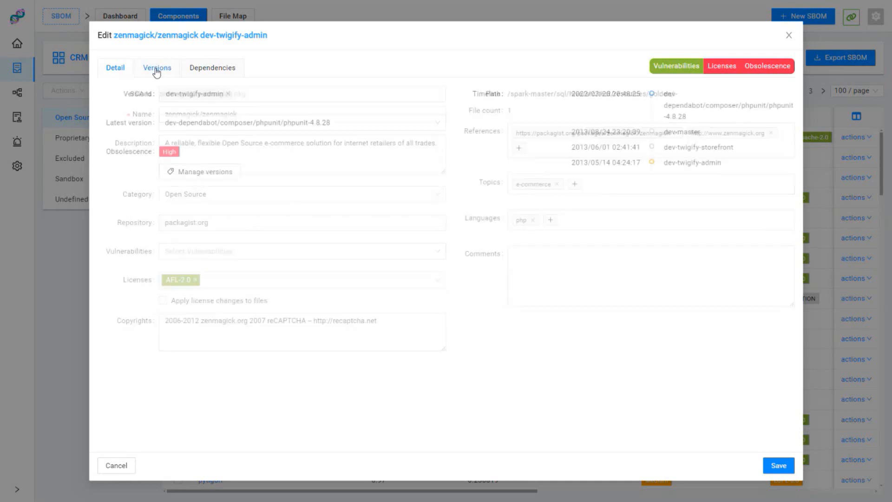
pyautogui.click(212, 70)
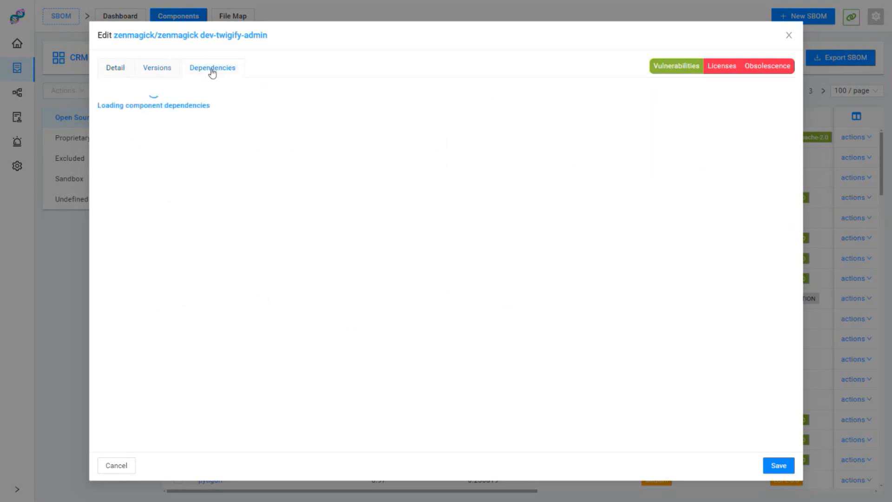
pyautogui.click(115, 69)
pyautogui.click(647, 250)
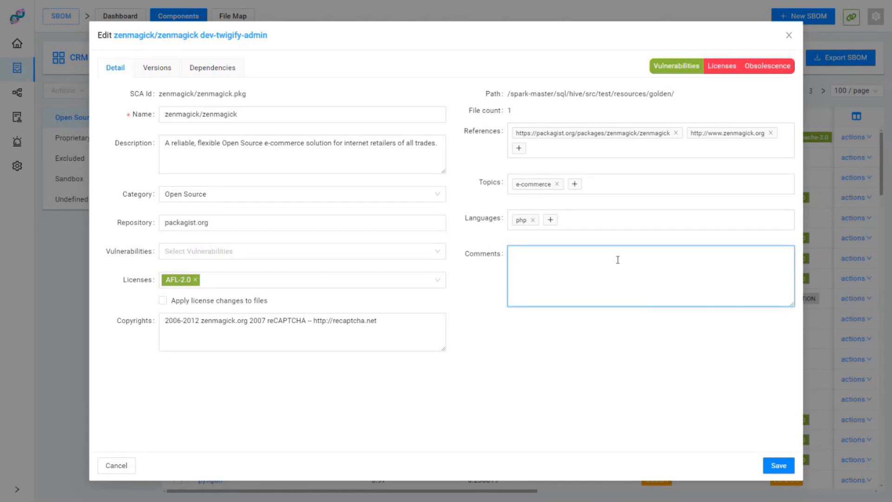
pyautogui.click(781, 466)
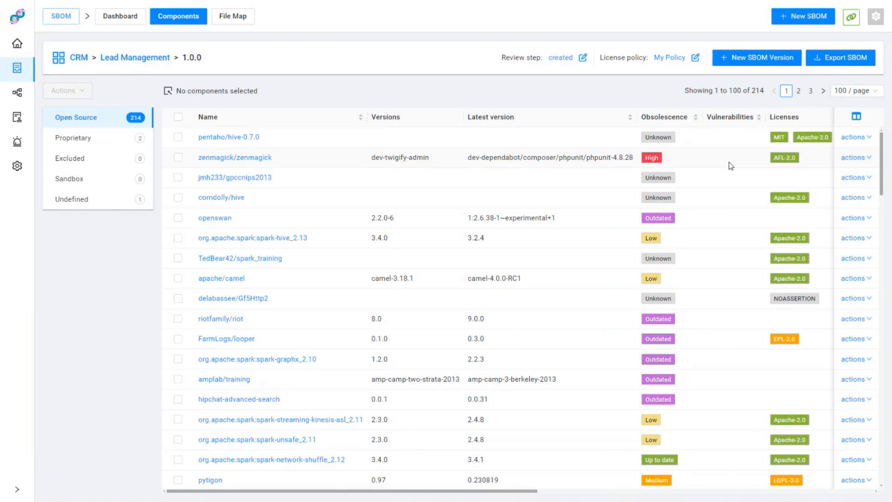
# In the undefined Not Found component's files, select SharedThriftServer.scala, StatisticsSuite.scala, TestHive.scala and PruneHiveTablePartitionsSuite.scala.
pyautogui.click(87, 205)
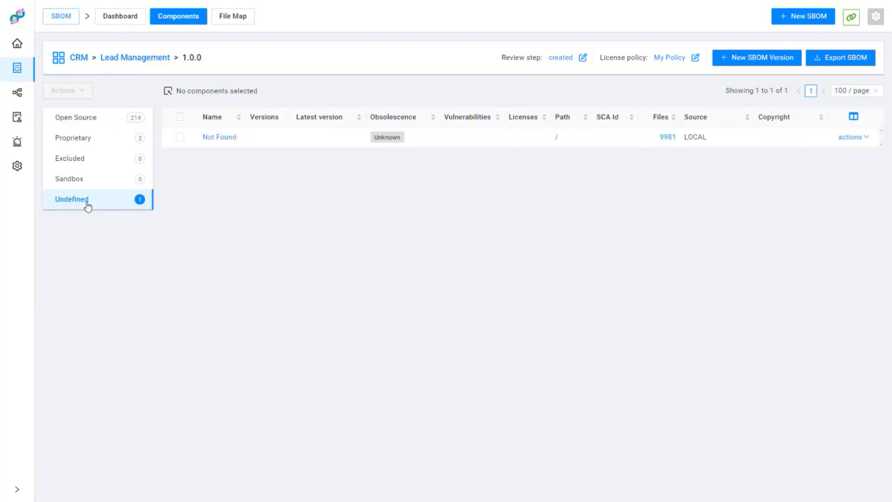
pyautogui.click(667, 139)
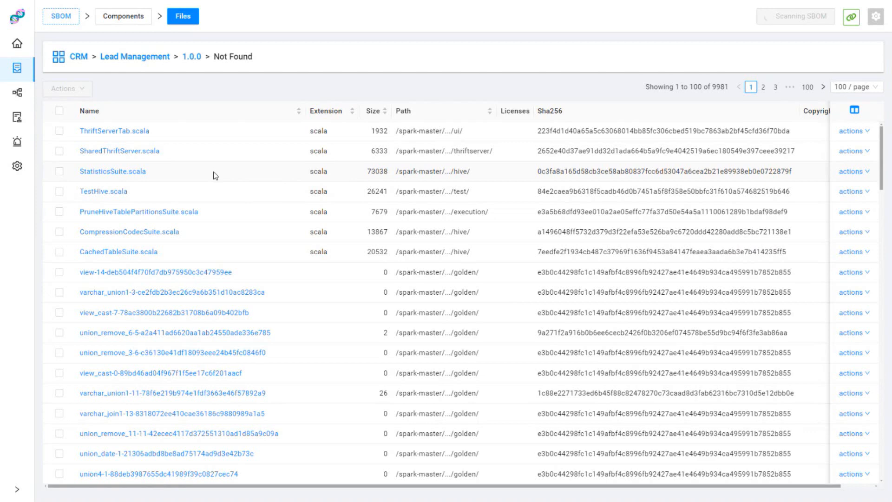
pyautogui.click(60, 151)
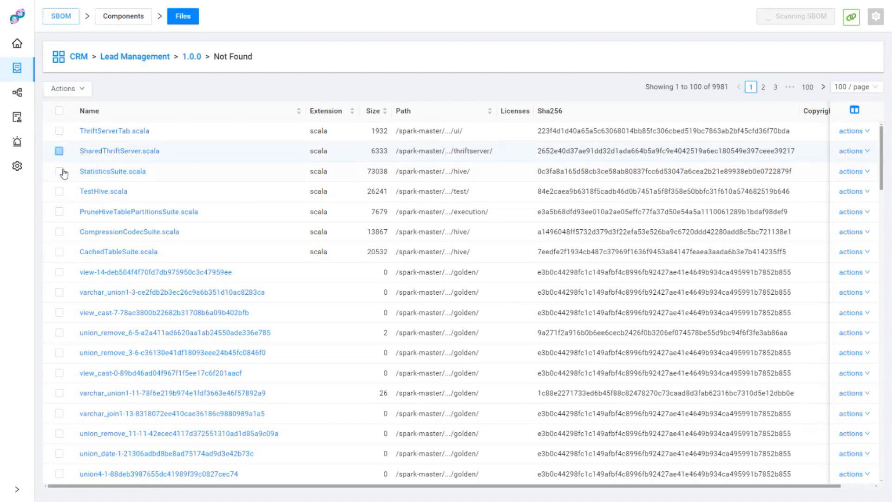
pyautogui.click(64, 173)
pyautogui.click(60, 192)
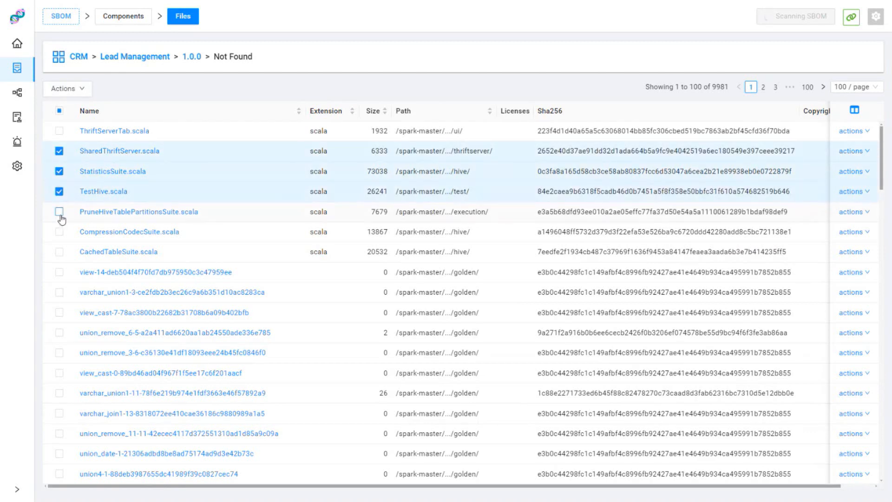
pyautogui.click(59, 213)
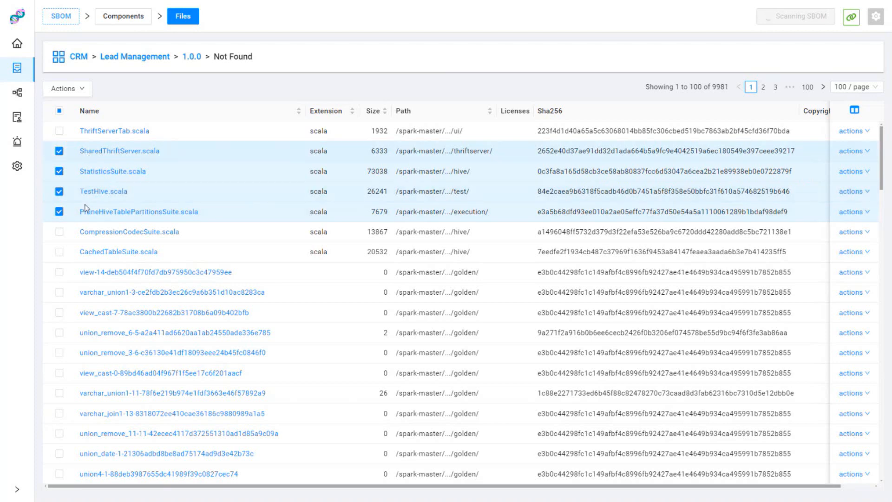
# Create a new component from the selected files, named "My P1 Component" with the description "Desc...".
pyautogui.click(85, 93)
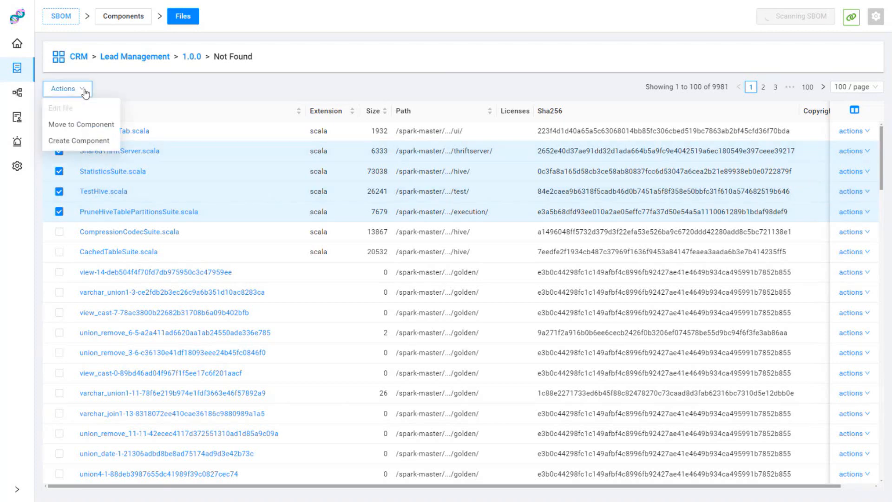
pyautogui.click(82, 140)
pyautogui.click(413, 216)
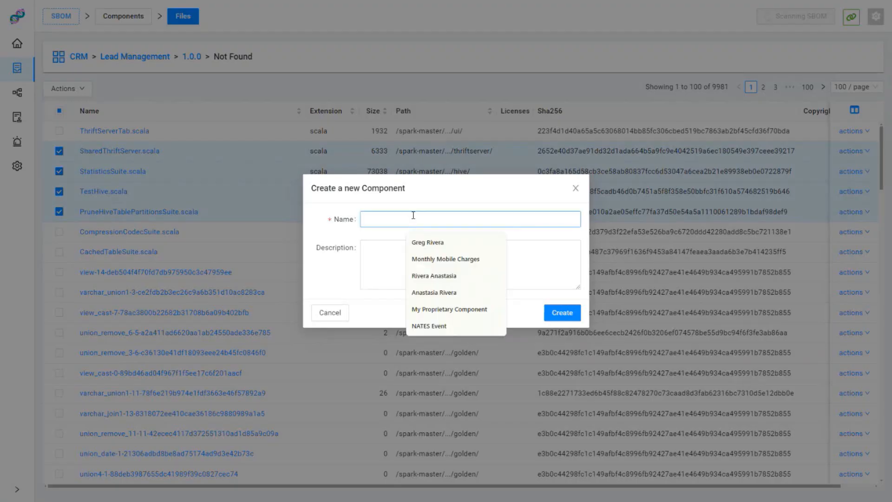
pyautogui.write('My')
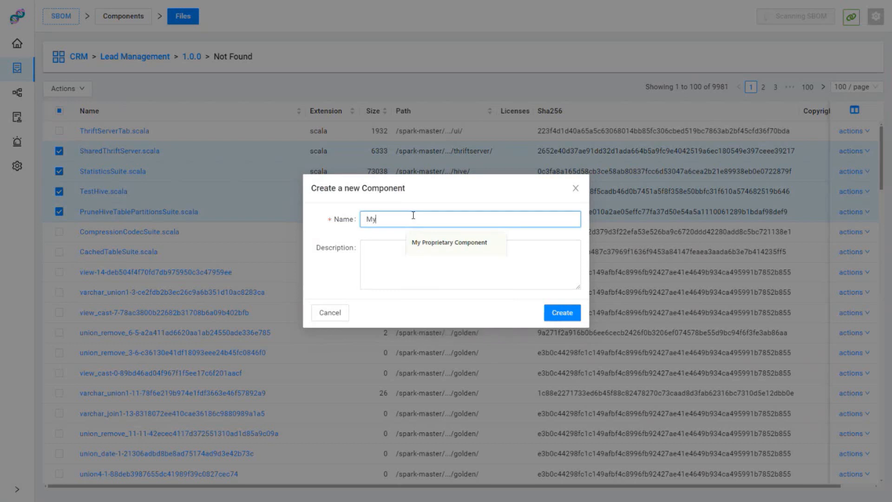
pyautogui.write(' Pl Component')
pyautogui.press('BackSpace')
pyautogui.write('1')
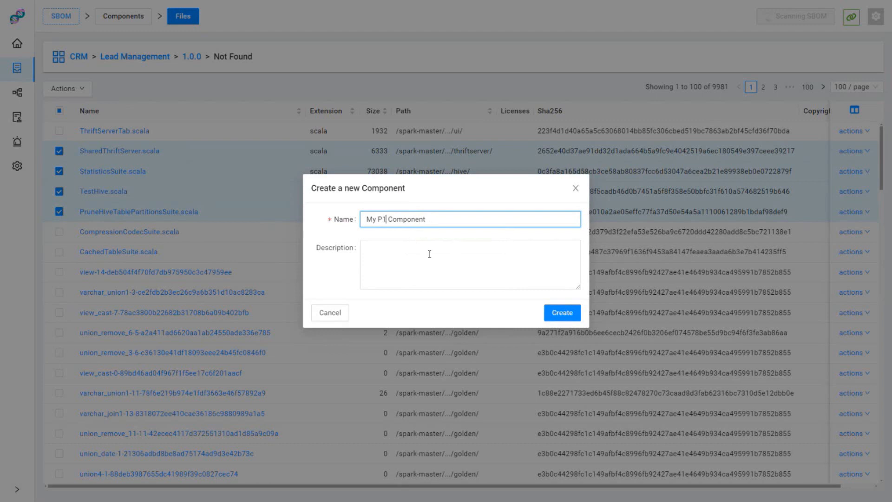
pyautogui.click(430, 255)
pyautogui.write('Desc...')
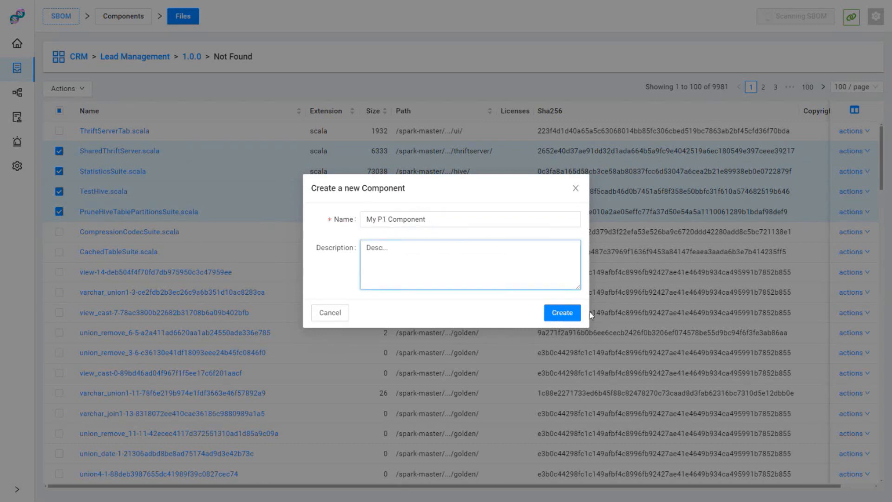
pyautogui.click(562, 313)
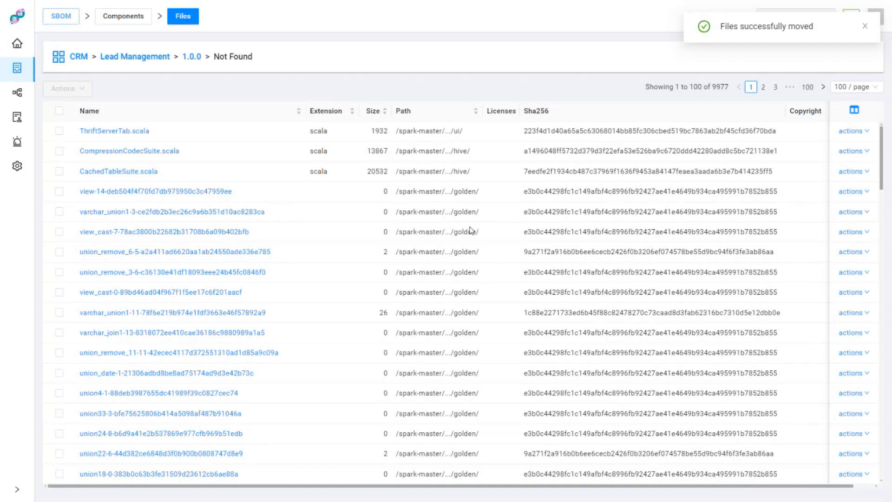
# Open My P1 Component from the SBOM's sandbox components for editing and set its category to Proprietary.
pyautogui.click(140, 16)
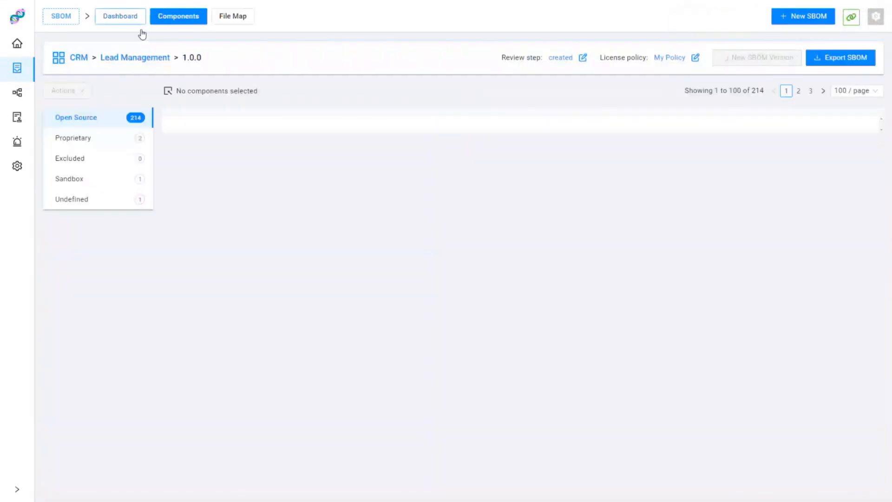
pyautogui.click(88, 184)
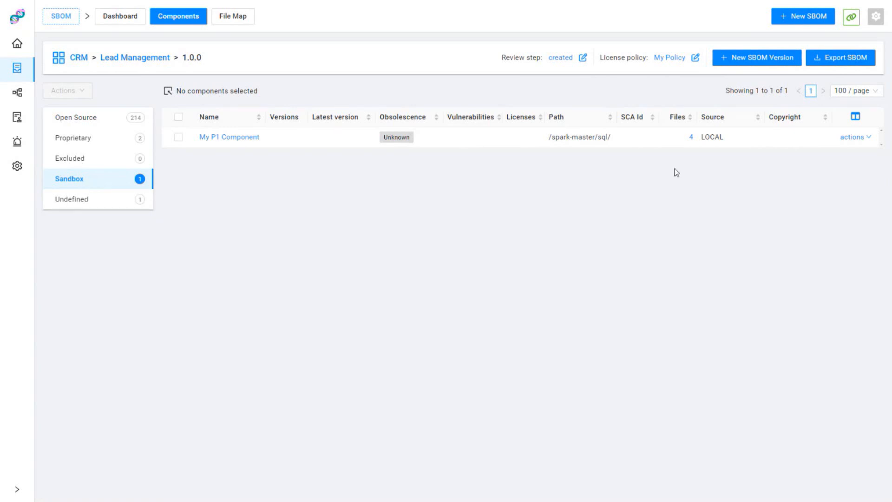
pyautogui.click(864, 137)
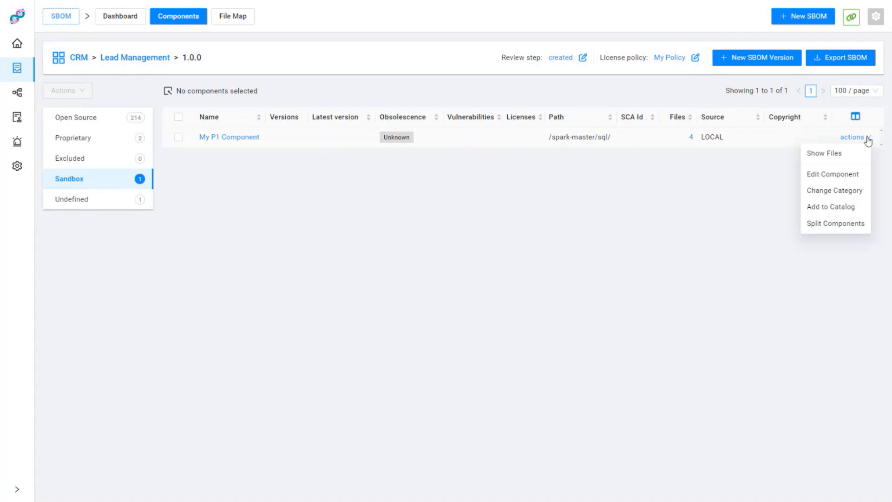
pyautogui.click(842, 173)
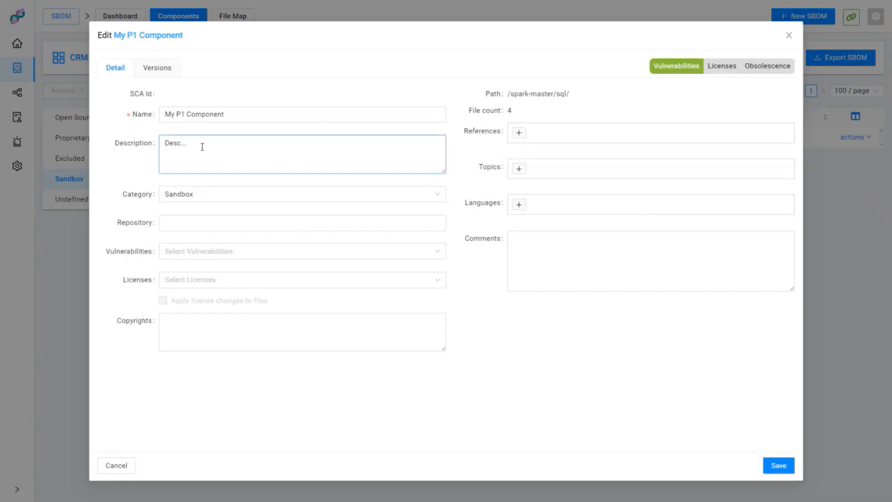
pyautogui.click(246, 199)
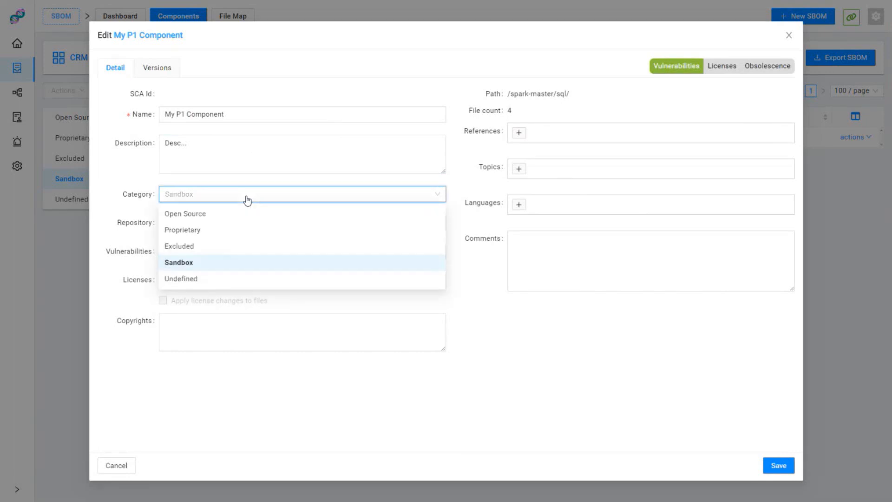
pyautogui.click(211, 234)
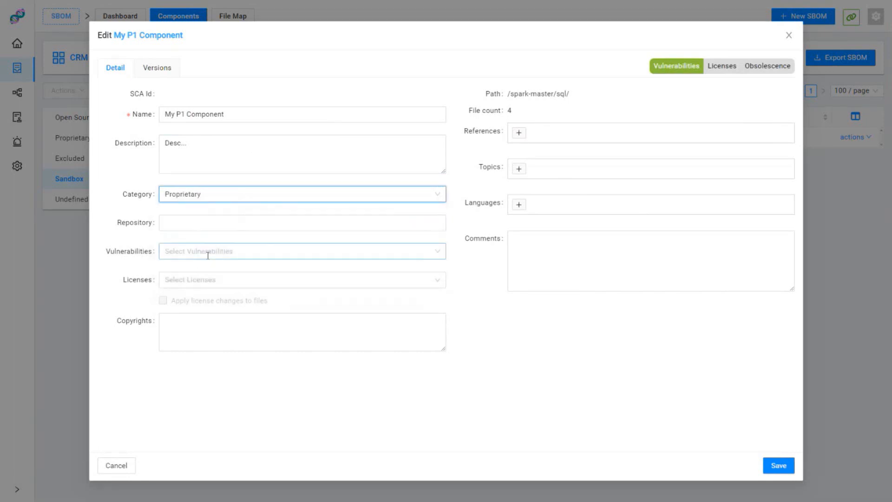
# Assign vulnerability CVE-2015-1427 and license Apache-2.0 to the component, apply the license changes to its files, and save.
pyautogui.click(209, 252)
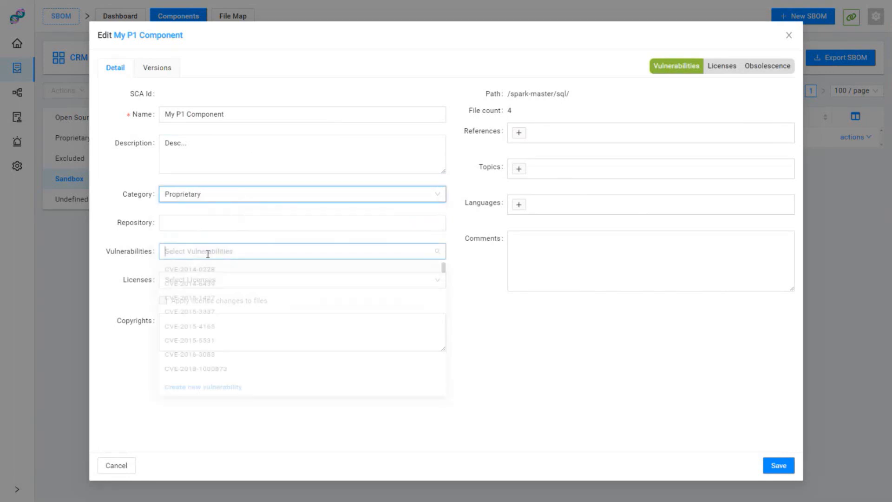
pyautogui.click(207, 303)
pyautogui.click(200, 279)
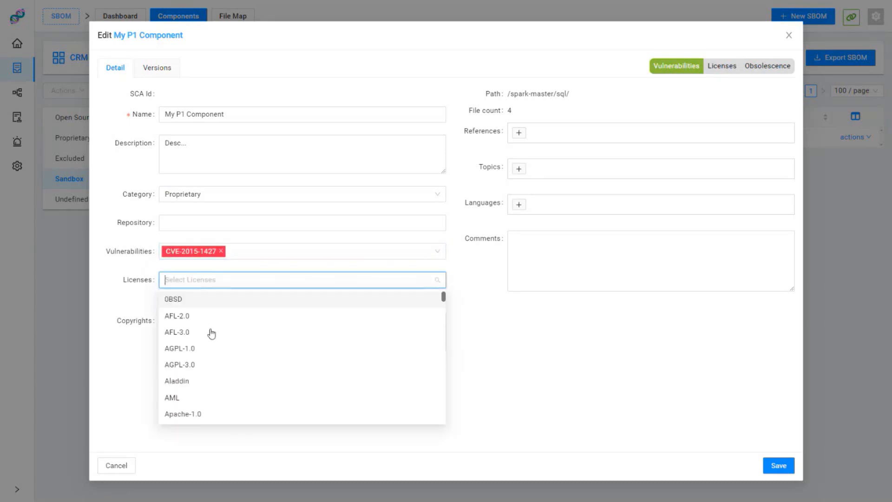
pyautogui.scroll(-3, 231, 349)
pyautogui.scroll(1, 231, 349)
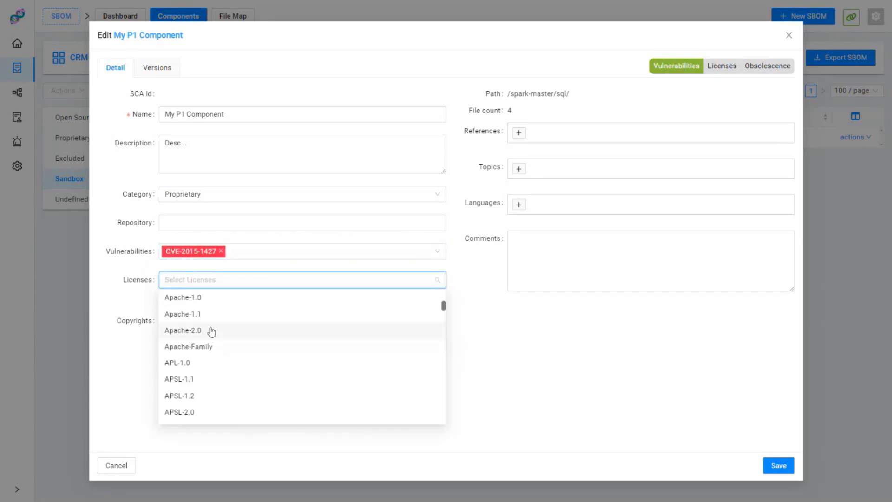
pyautogui.click(211, 330)
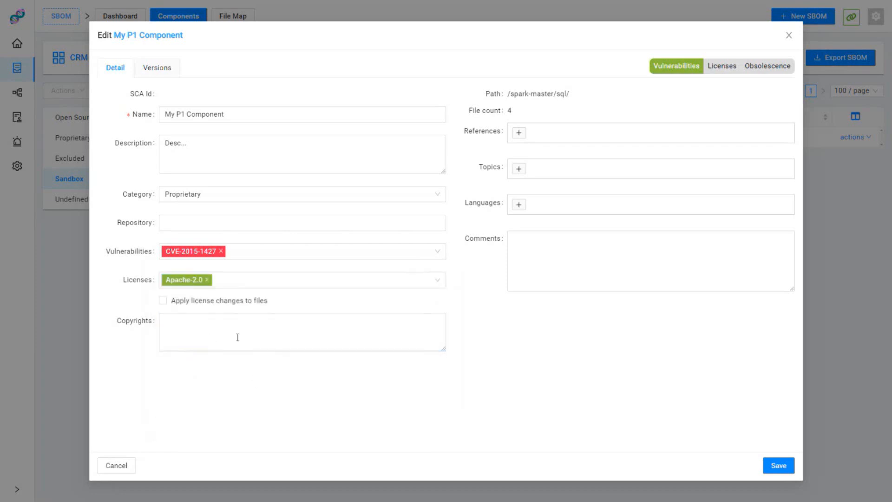
pyautogui.click(225, 328)
pyautogui.click(163, 300)
pyautogui.click(779, 465)
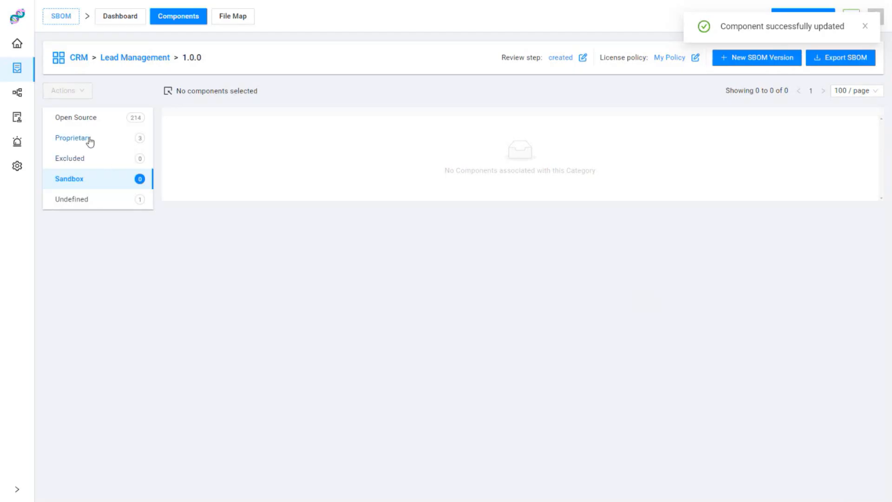
# Add My P1 Component from the proprietary components to the catalog.
pyautogui.click(90, 142)
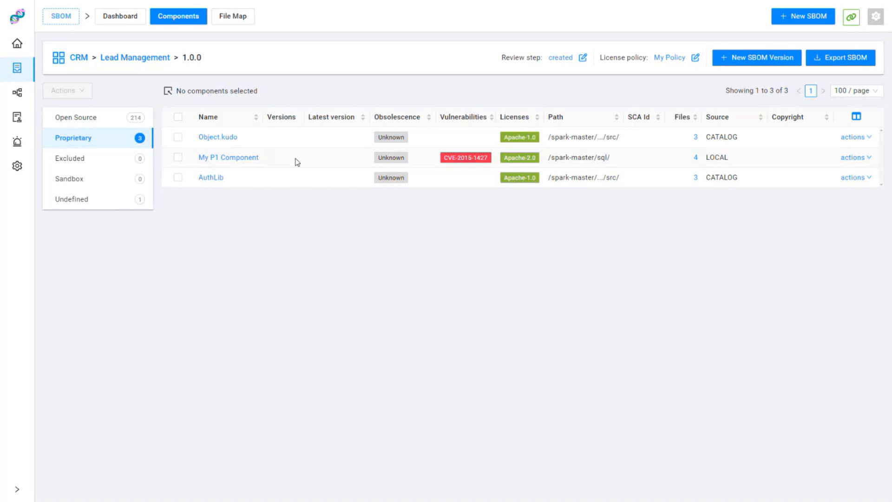
pyautogui.click(868, 159)
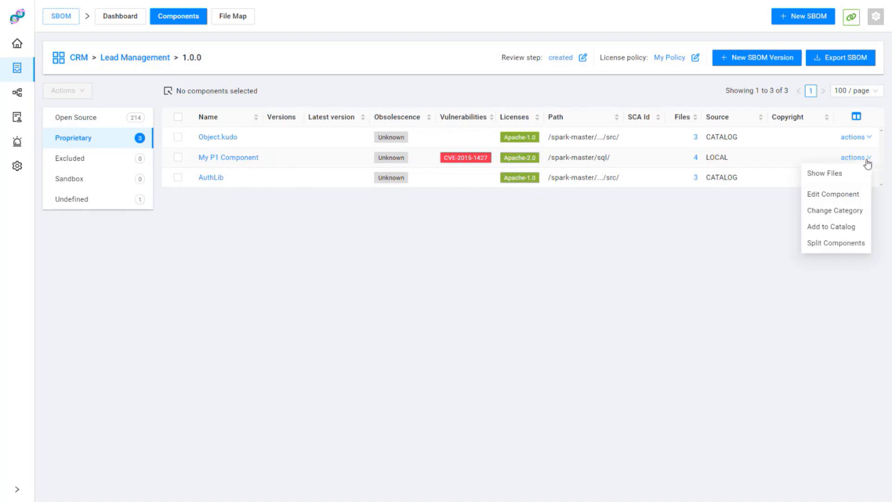
pyautogui.click(835, 230)
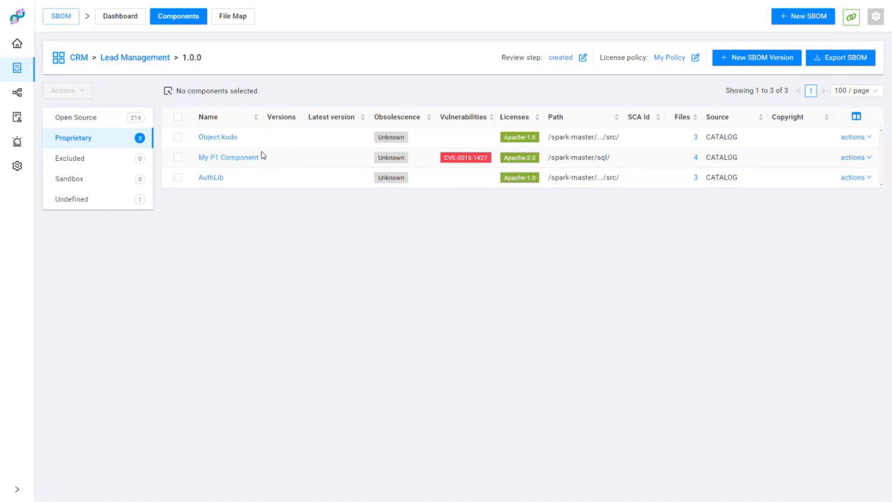
# Open the SBOM's file map and expand the spark-master folder and its binder subfolder to examine their files.
pyautogui.click(238, 22)
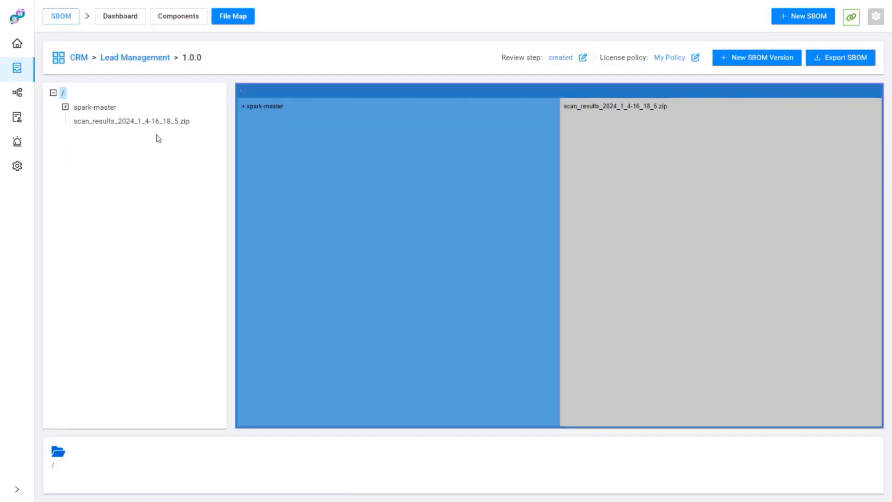
pyautogui.click(65, 107)
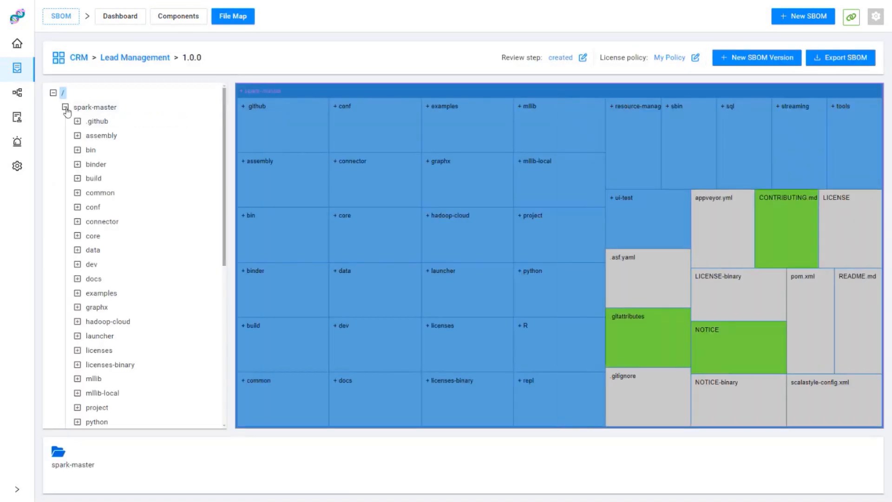
pyautogui.click(77, 166)
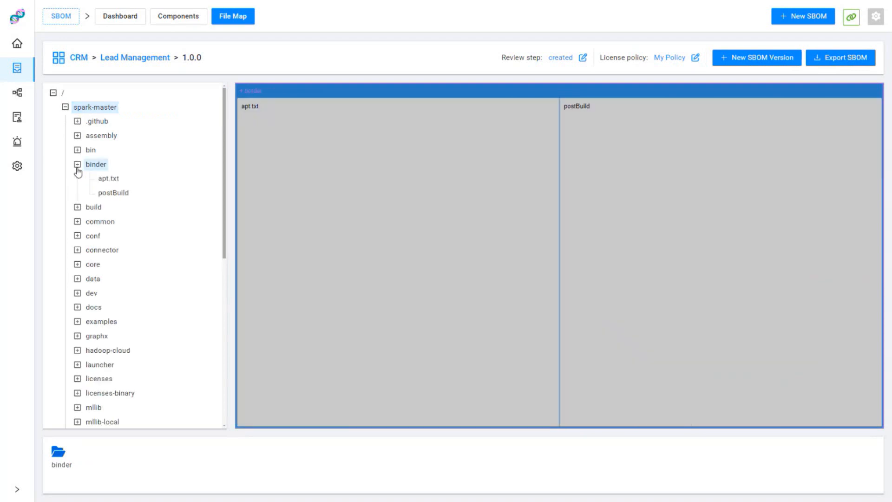
# Expand the build folder in the file map, then view the SBOM export options and close them without exporting.
pyautogui.click(77, 207)
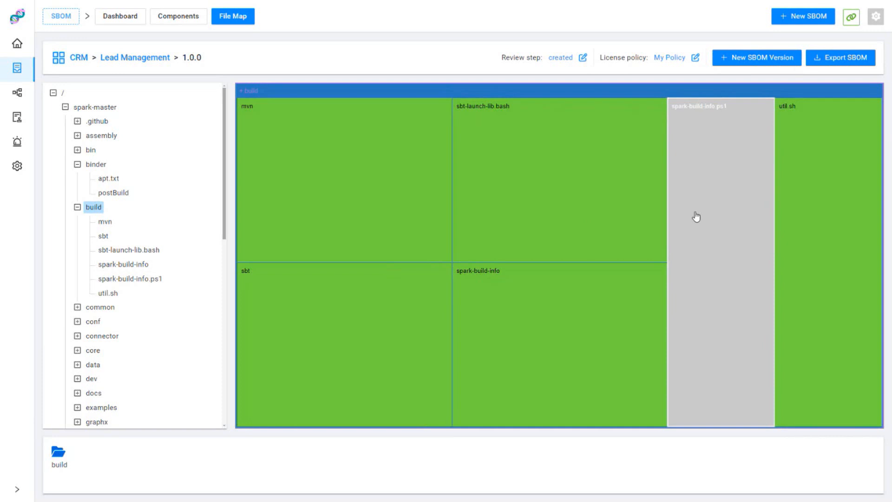
pyautogui.click(843, 64)
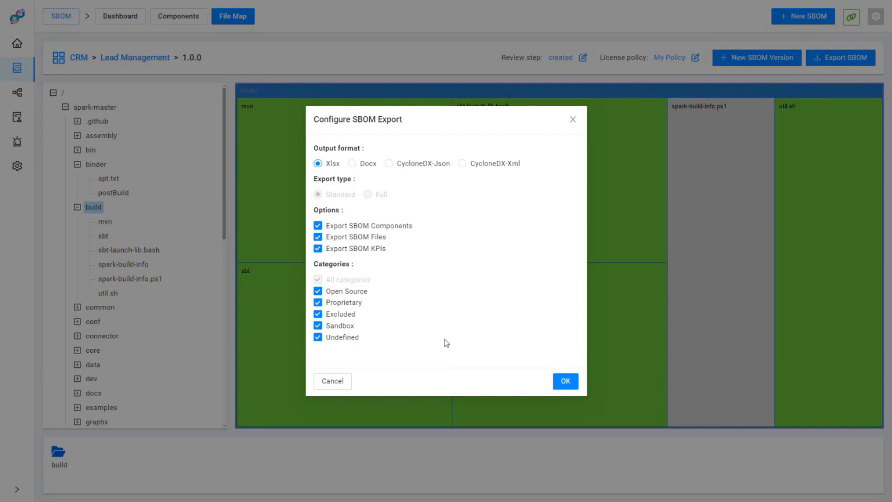
pyautogui.click(573, 120)
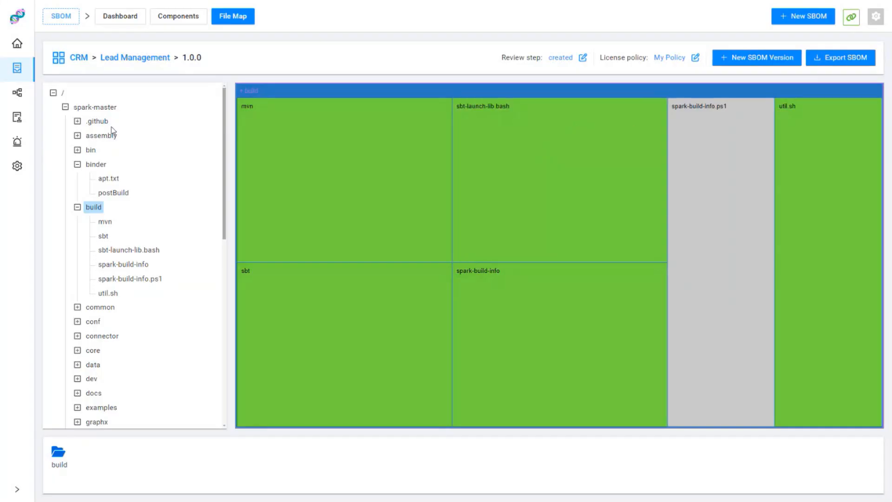
# Find the usages of My P1 Component among the catalog's proprietary components, then close the results.
pyautogui.click(18, 98)
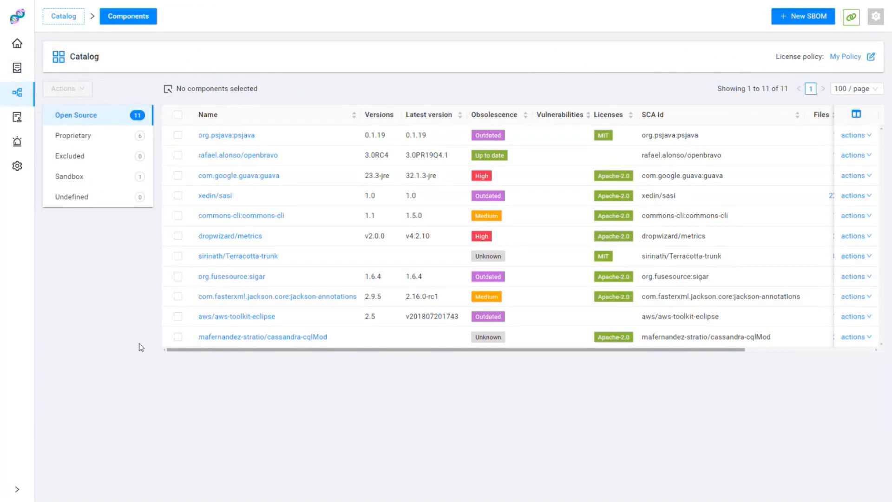
pyautogui.click(92, 139)
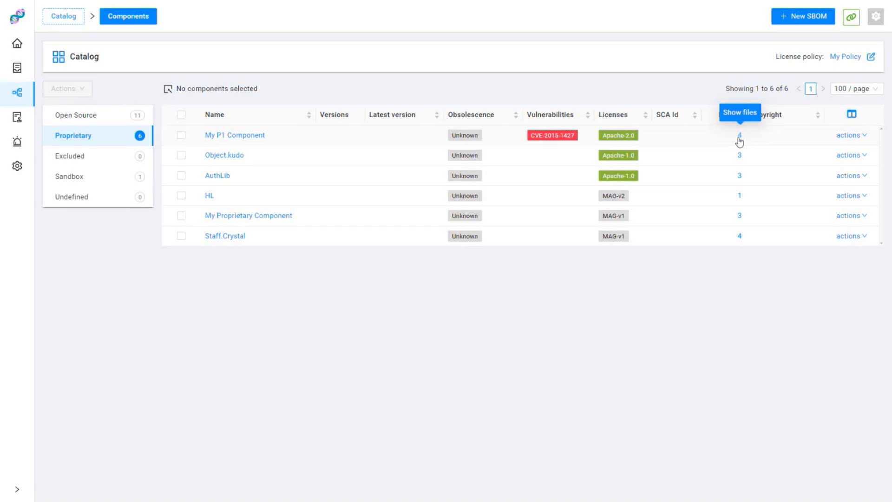
pyautogui.click(865, 137)
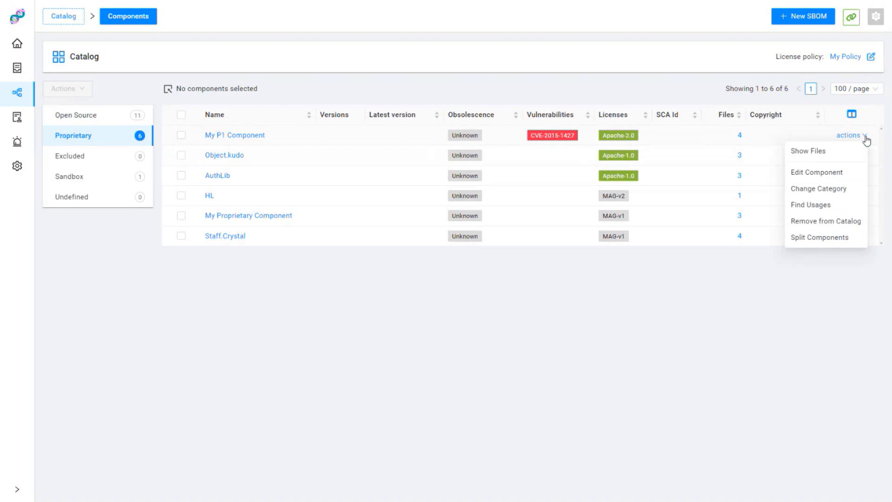
pyautogui.click(814, 208)
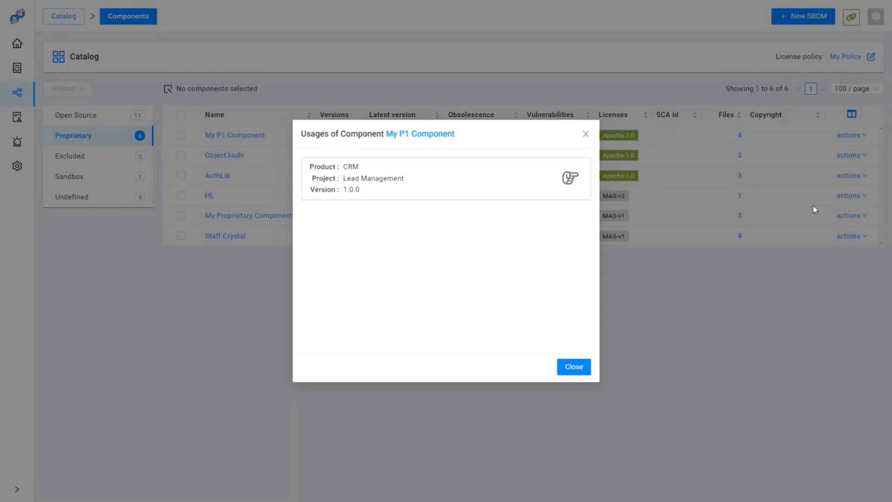
pyautogui.click(586, 134)
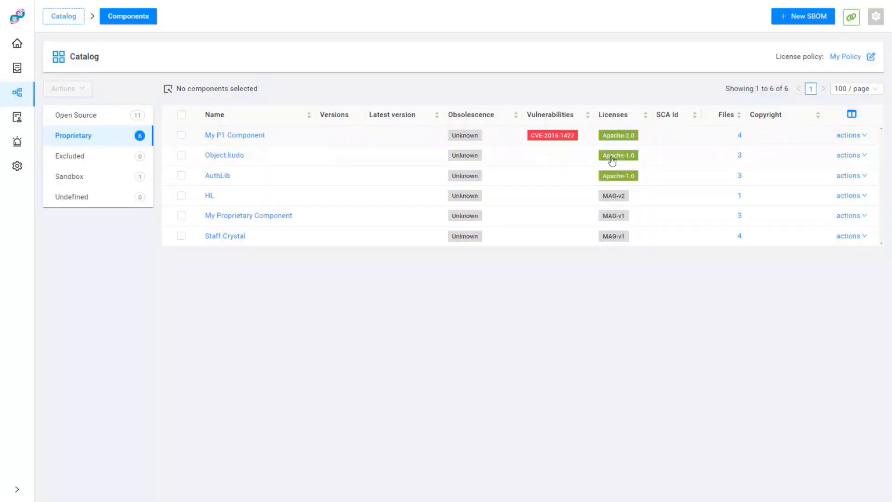
# Open the MAG-v2 license from license management, review its info, properties and details, and close it without changes.
pyautogui.click(17, 117)
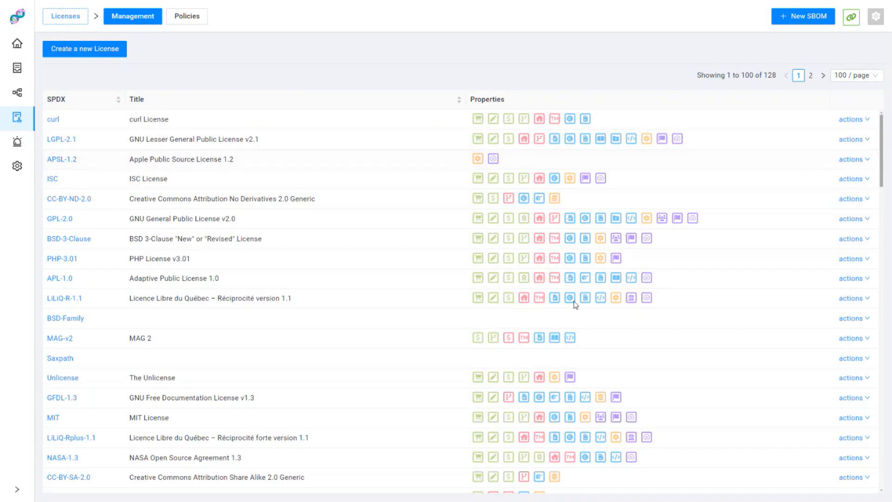
pyautogui.click(864, 344)
pyautogui.click(832, 353)
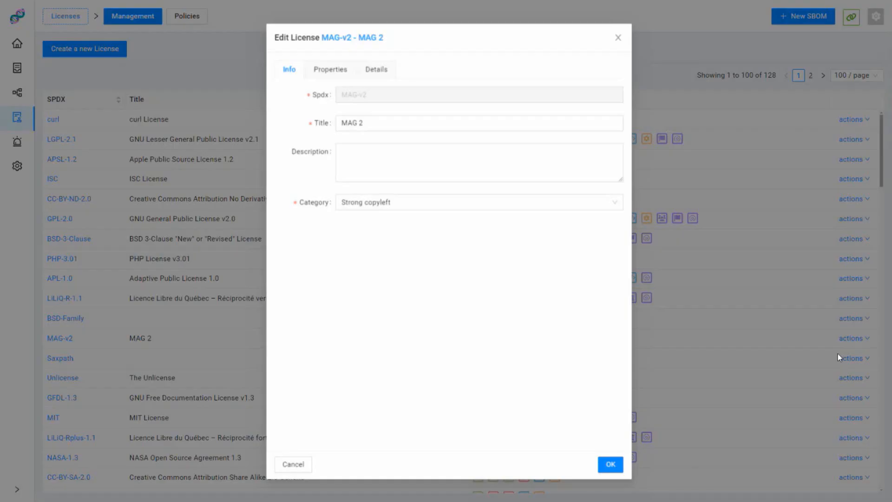
pyautogui.click(376, 118)
pyautogui.click(359, 151)
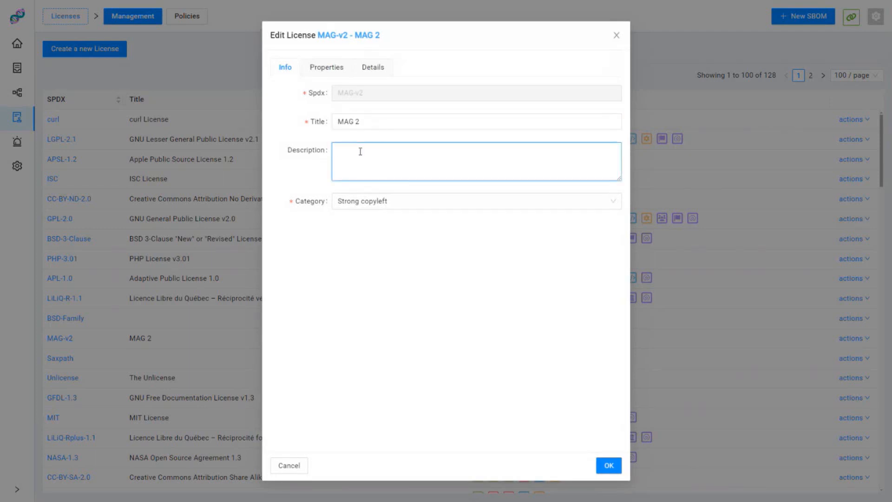
pyautogui.click(328, 66)
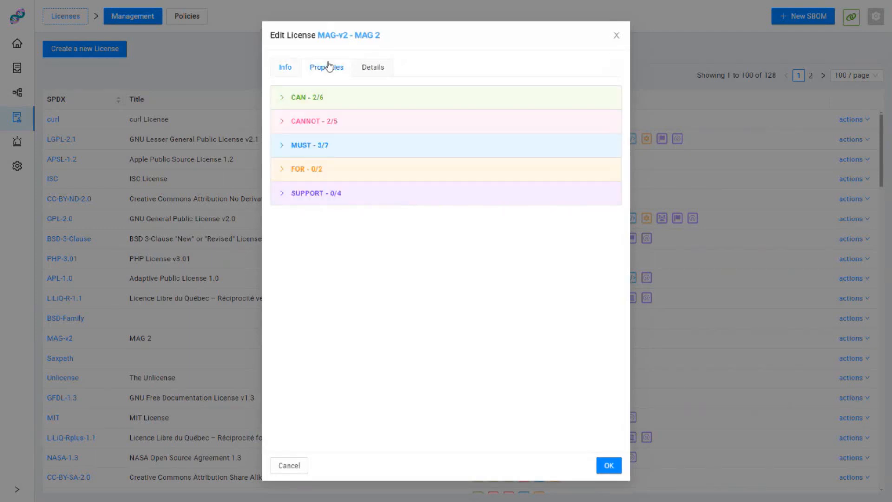
pyautogui.click(372, 68)
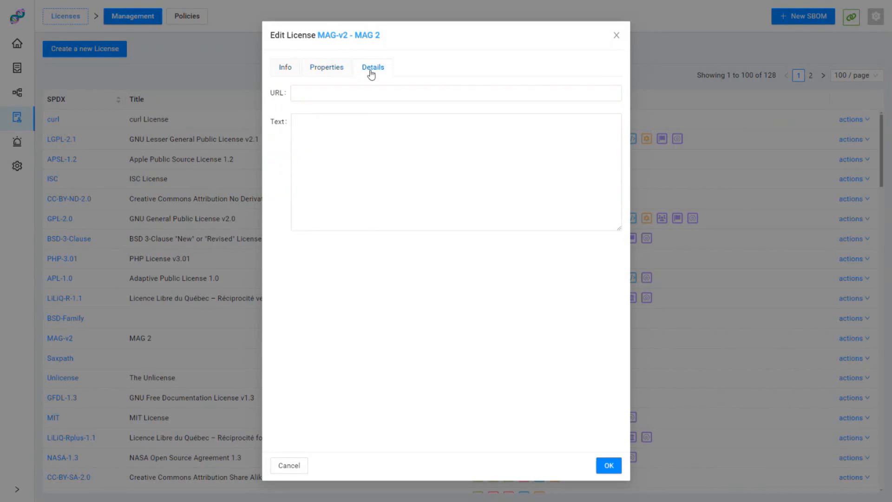
pyautogui.click(285, 67)
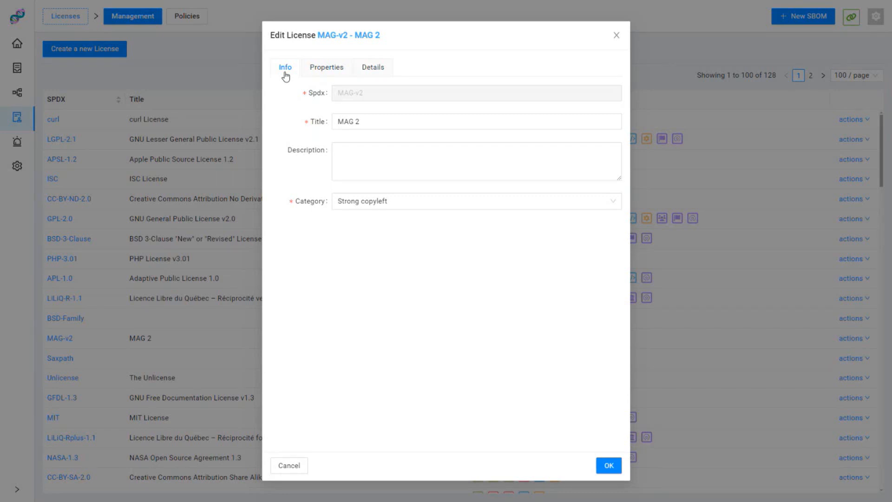
pyautogui.click(617, 36)
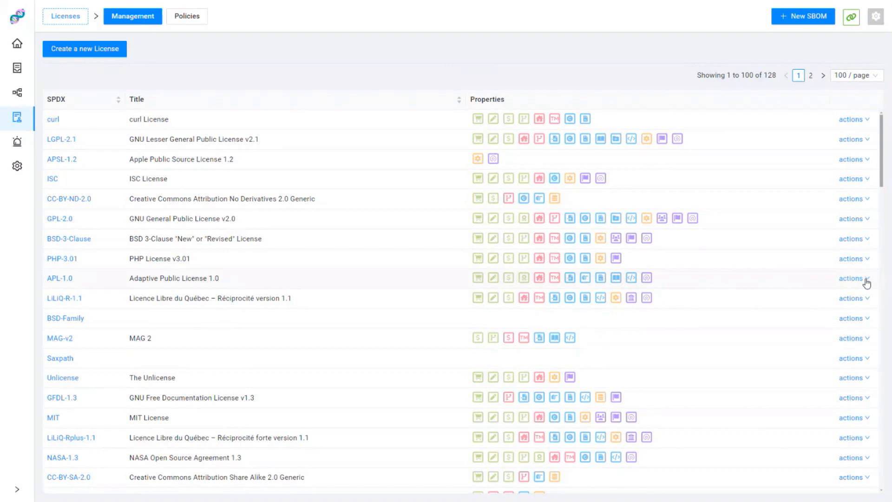
# Find the usages of the APL-1.0 license and close the results.
pyautogui.click(867, 279)
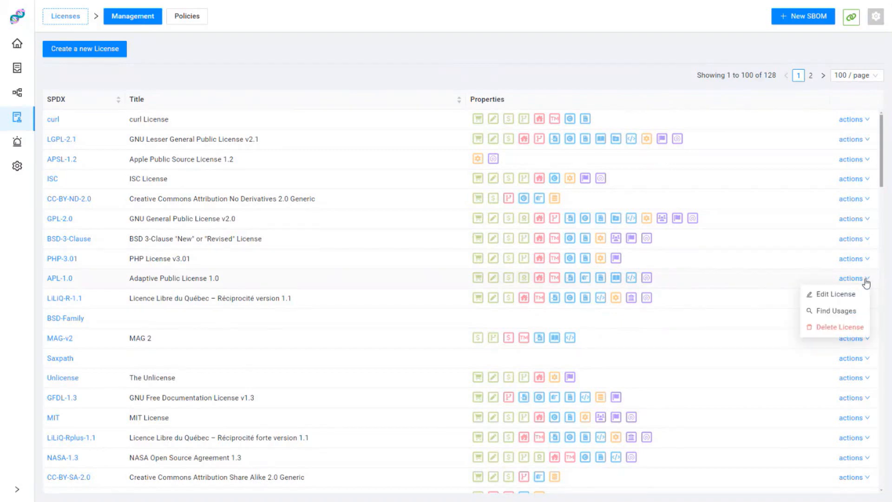
pyautogui.click(835, 316)
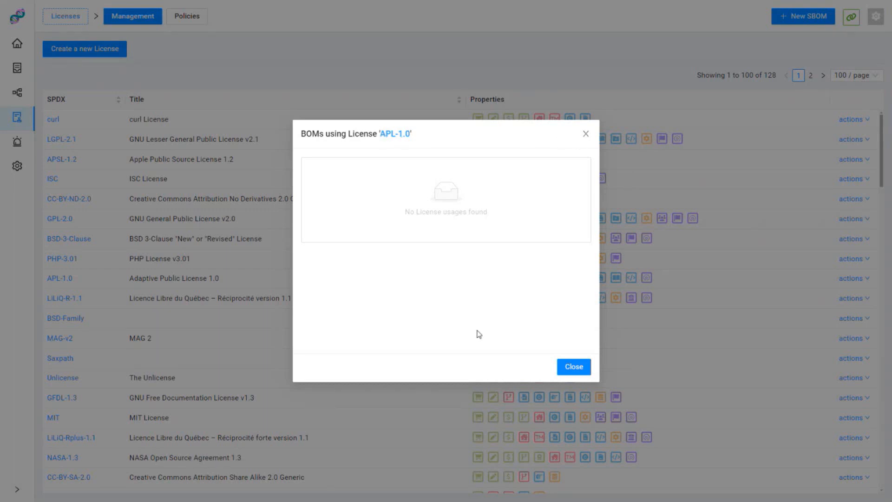
pyautogui.click(576, 368)
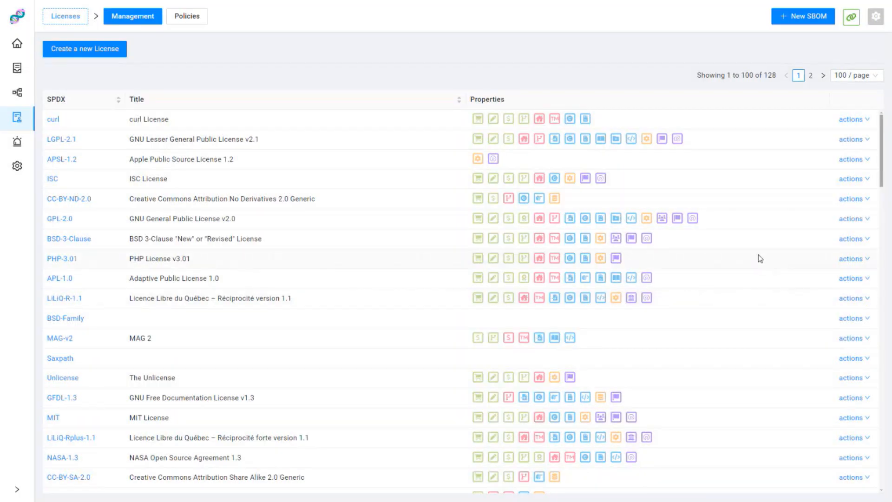
# Open vulnerability CVE-2015-4165 from the vulnerabilities list for editing, review its information, and close it without changes.
pyautogui.click(18, 145)
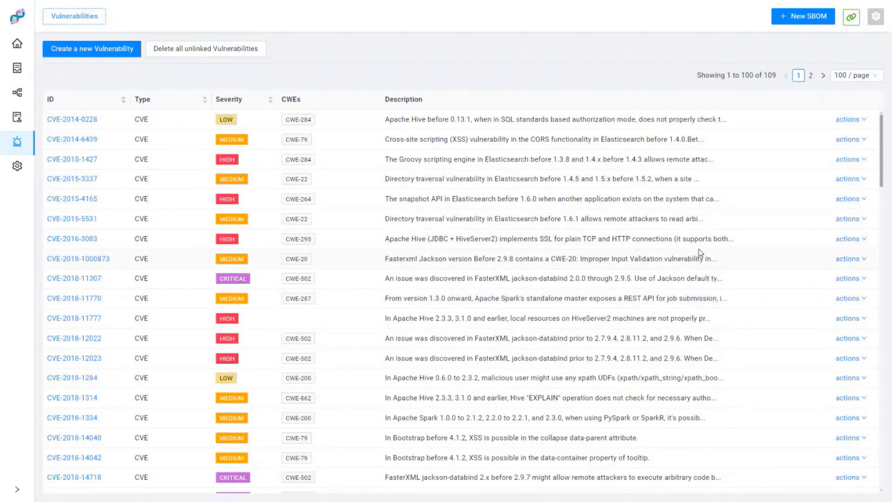
pyautogui.click(865, 203)
pyautogui.click(814, 216)
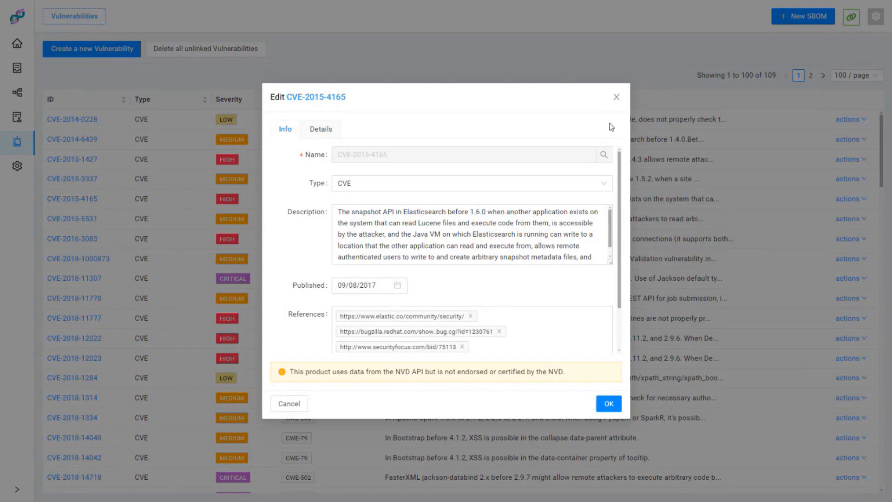
pyautogui.click(617, 98)
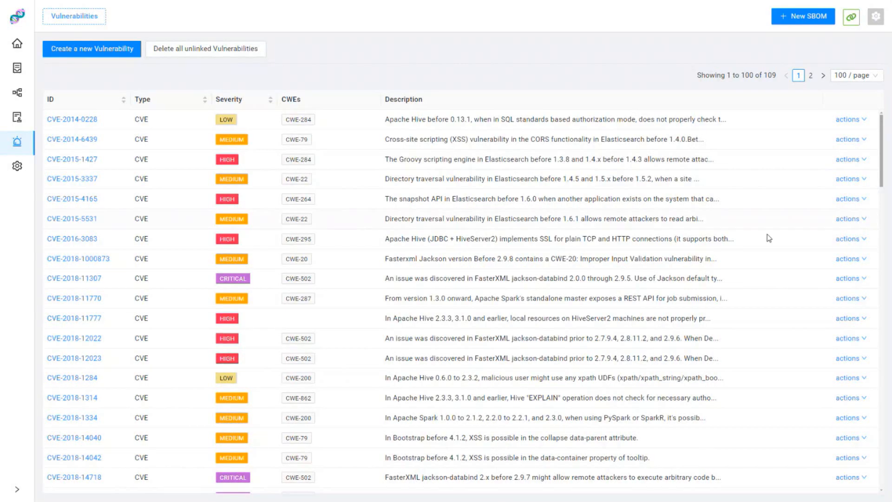
# Find the SBOMs vulnerable to CVE-2016-3083 and close the results.
pyautogui.click(864, 242)
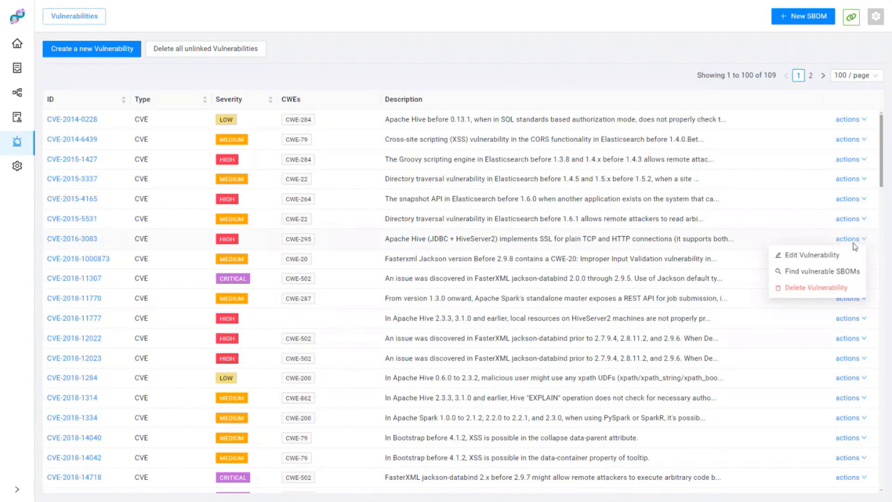
pyautogui.click(812, 275)
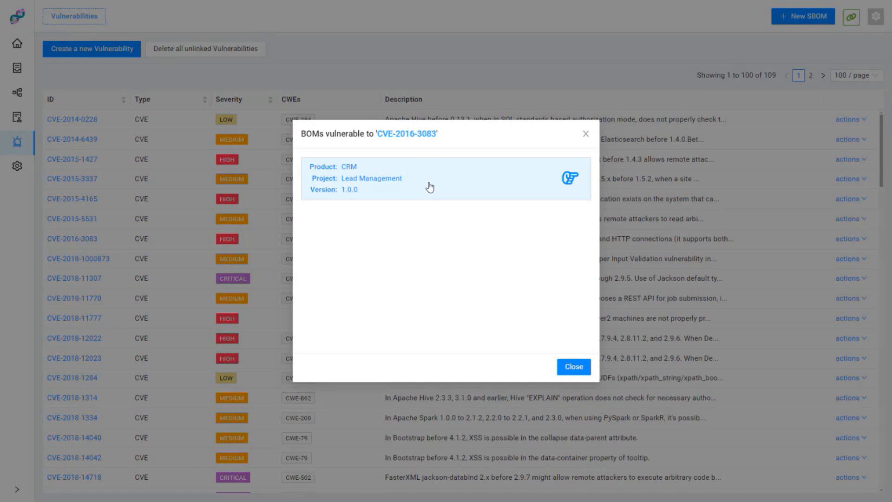
pyautogui.click(582, 372)
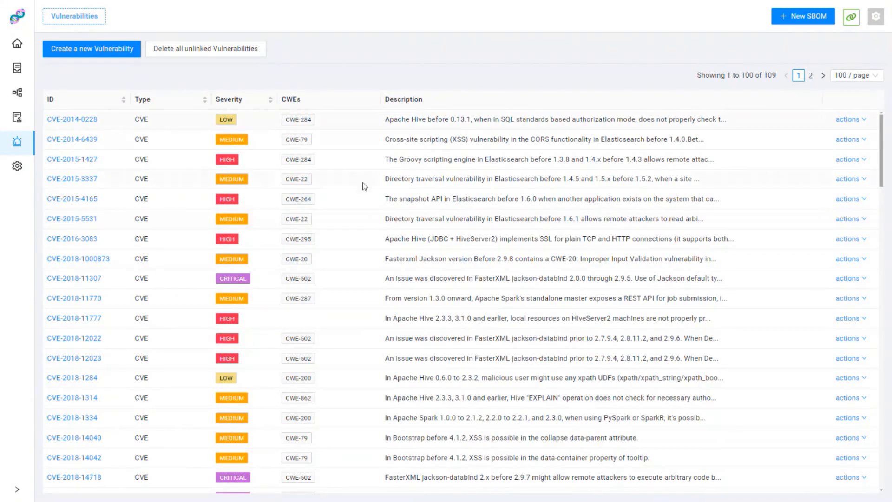
# Start a new license with SPDX "My license v2", title "title" and category Permissive.
pyautogui.click(19, 122)
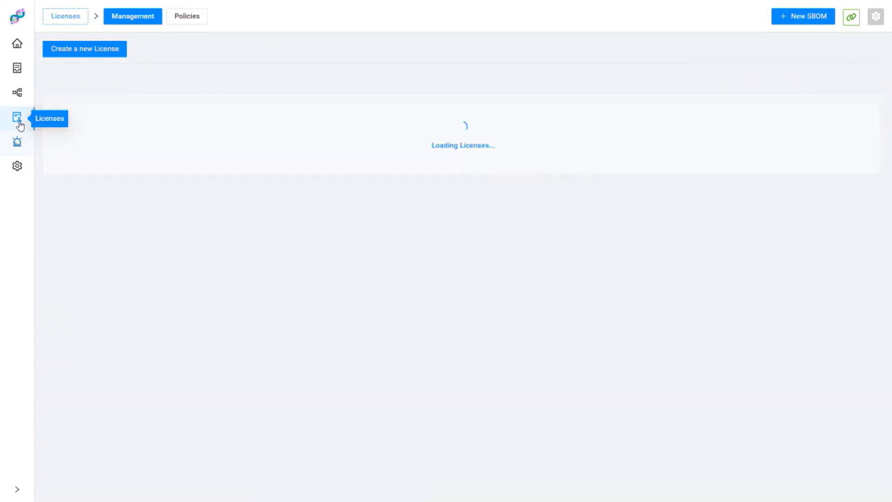
pyautogui.click(95, 52)
pyautogui.click(387, 92)
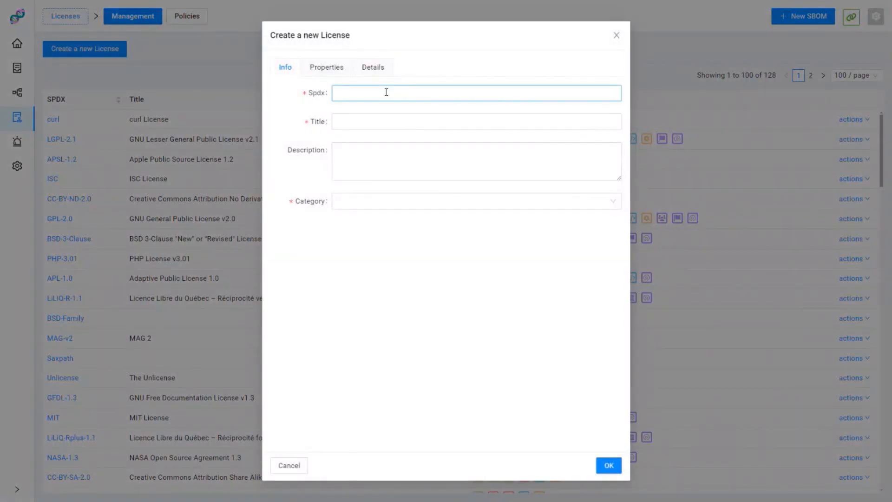
pyautogui.click(385, 93)
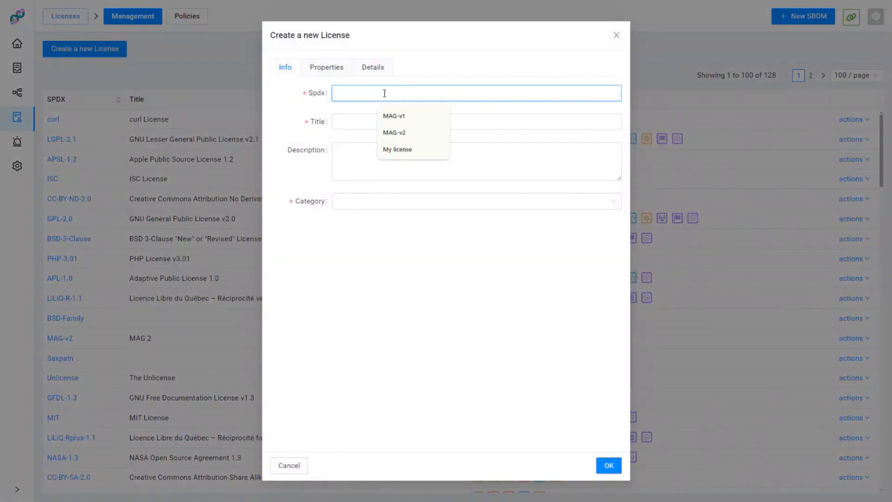
pyautogui.click(407, 149)
pyautogui.write('v2')
pyautogui.click(388, 122)
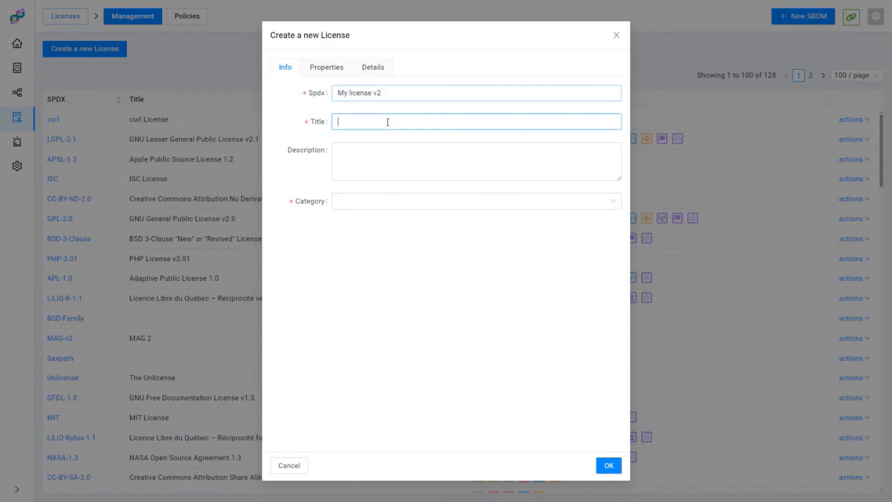
pyautogui.write('tittle')
pyautogui.press('BackSpace')
pyautogui.press('BackSpace')
pyautogui.press('BackSpace')
pyautogui.press('BackSpace')
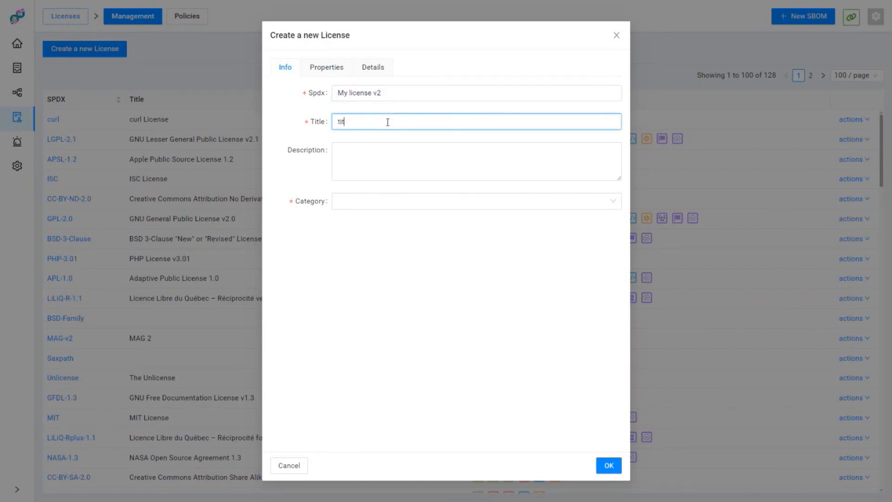
pyautogui.write('tle')
pyautogui.click(382, 207)
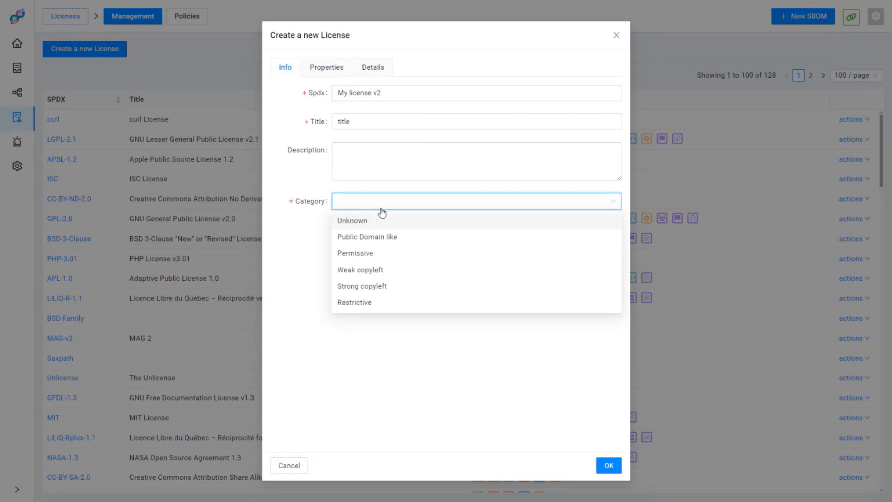
# Enable distributing, modifying and sublicensing under the license's CAN properties, enable sublicensing under CANNOT, and save the new license.
pyautogui.click(328, 68)
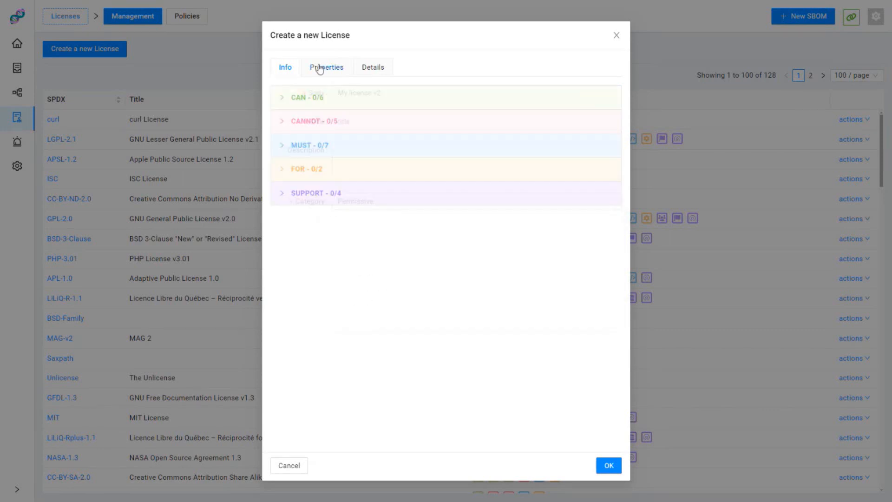
pyautogui.click(281, 103)
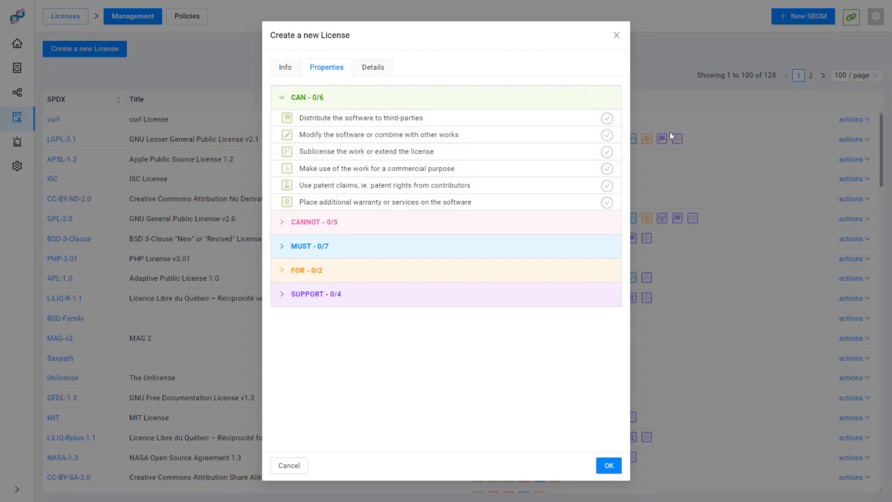
pyautogui.click(608, 119)
pyautogui.click(608, 136)
pyautogui.click(608, 153)
pyautogui.click(607, 222)
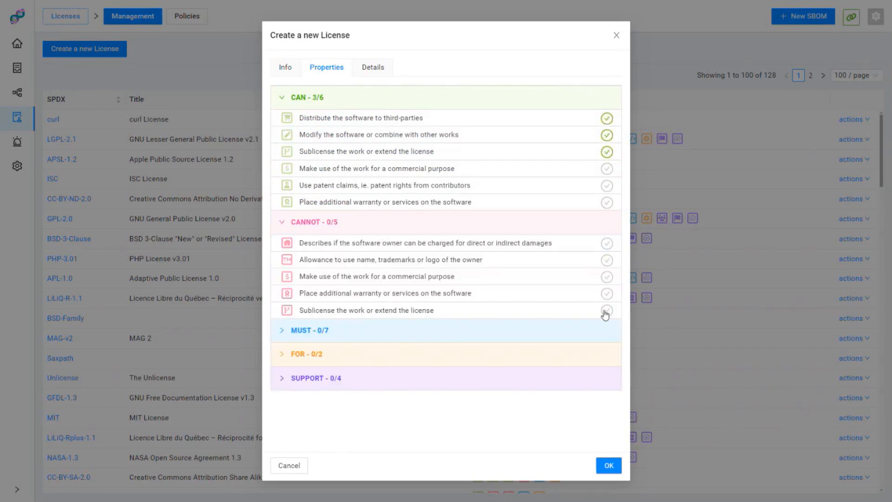
pyautogui.click(607, 311)
pyautogui.click(609, 465)
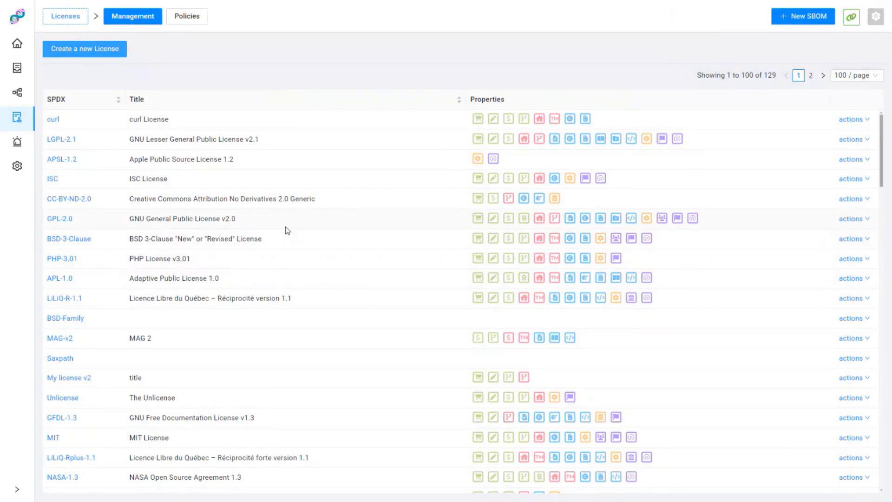
# Replace the Apache-2.0 license of the proprietary catalog component My P1 Component with My license v2 and save the component.
pyautogui.click(19, 95)
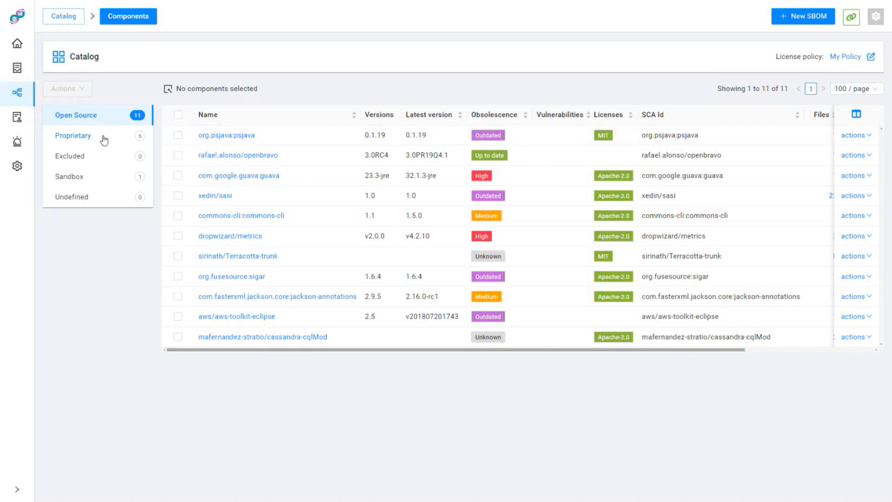
pyautogui.click(104, 139)
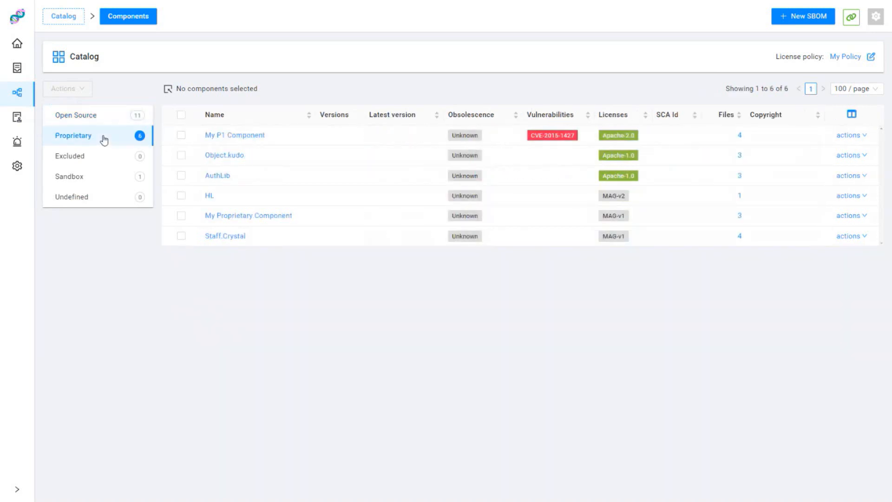
pyautogui.click(866, 140)
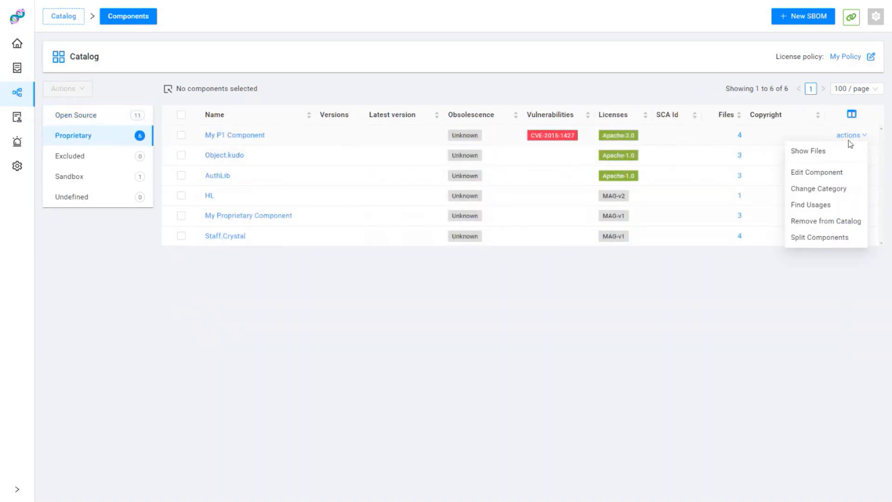
pyautogui.click(824, 175)
pyautogui.click(281, 281)
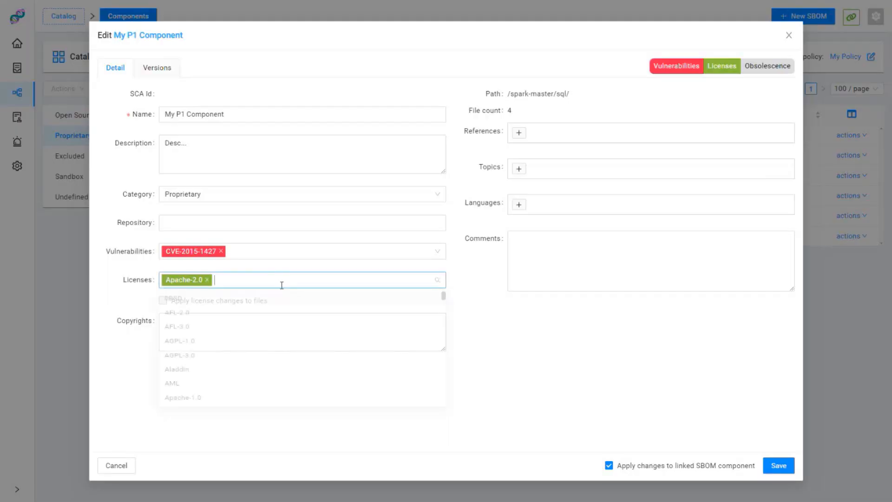
pyautogui.write('my')
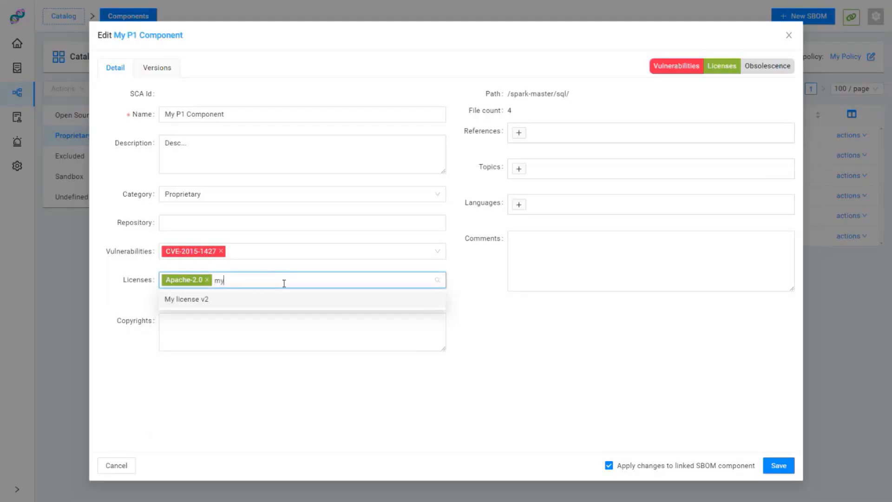
pyautogui.click(243, 298)
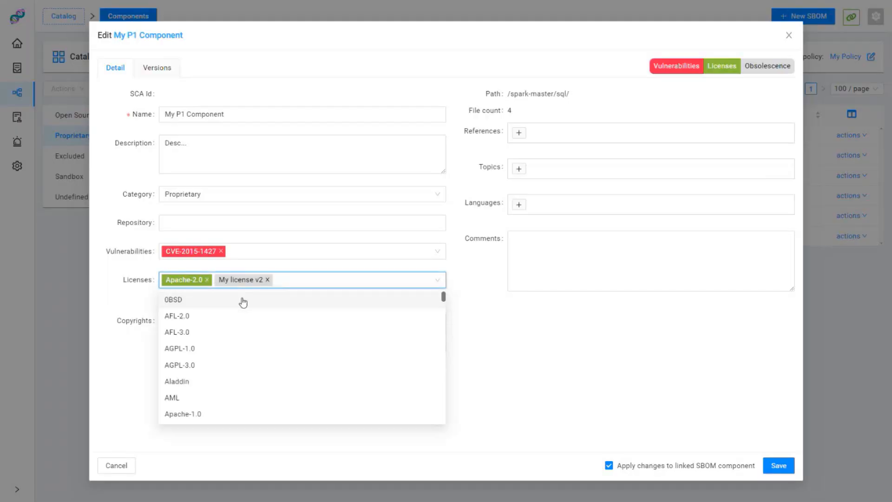
pyautogui.click(207, 279)
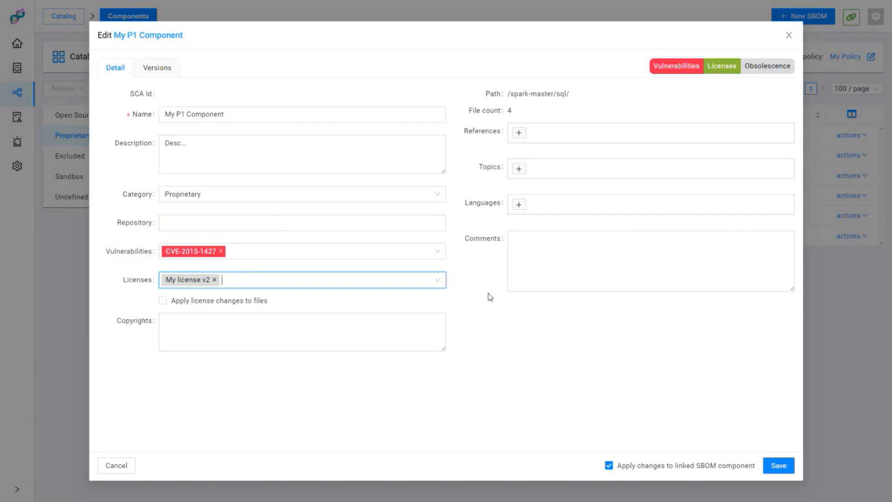
pyautogui.click(779, 466)
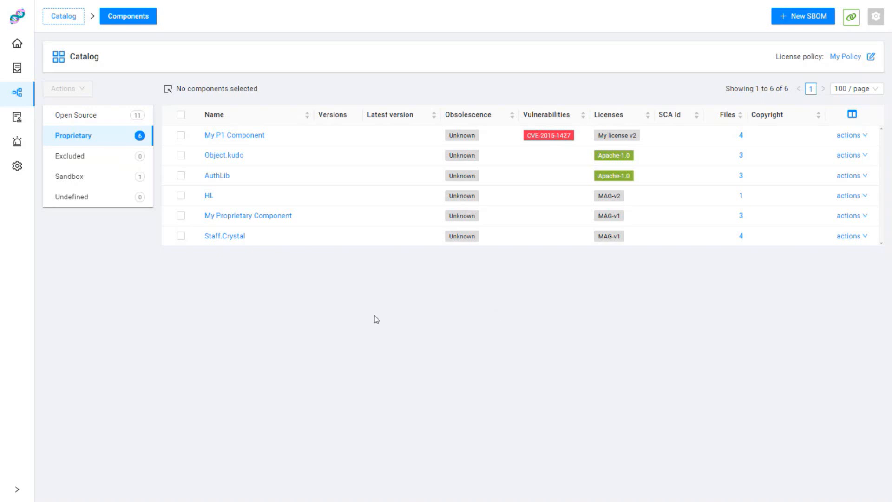
# Open the form for creating a new vulnerability, review it and cancel without saving, and return to the home page.
pyautogui.click(18, 142)
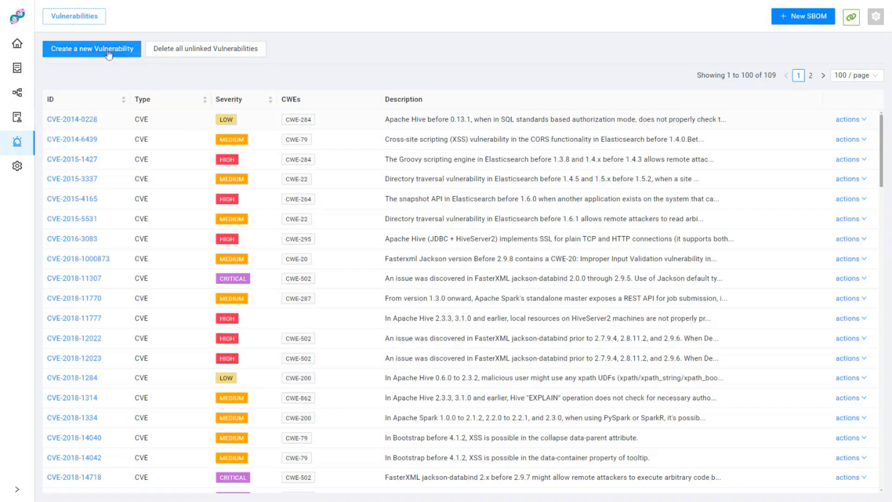
pyautogui.click(92, 49)
pyautogui.click(407, 155)
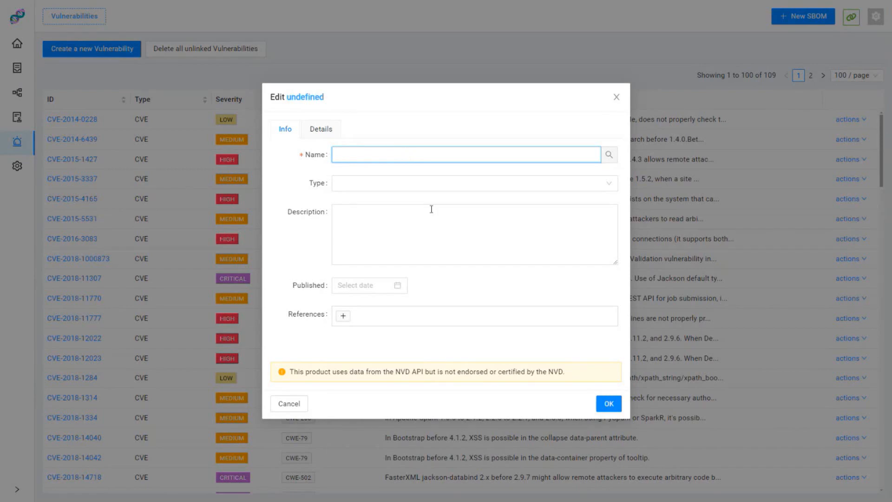
pyautogui.click(288, 402)
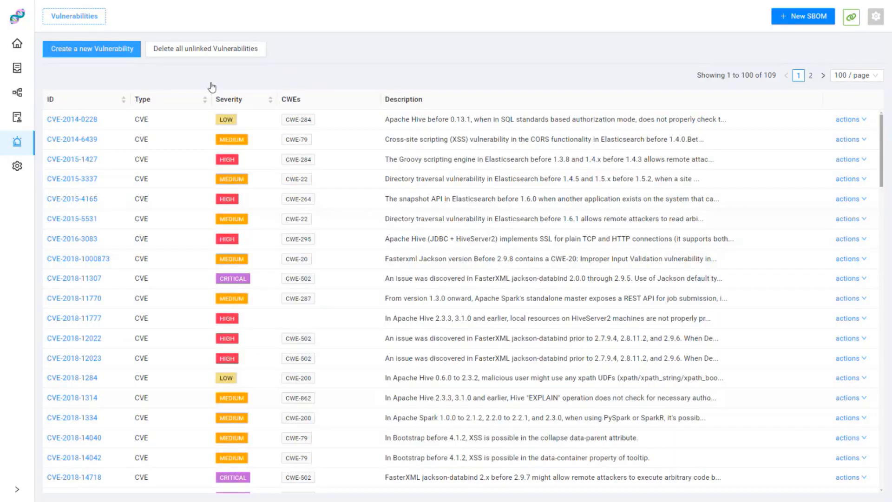
pyautogui.click(17, 45)
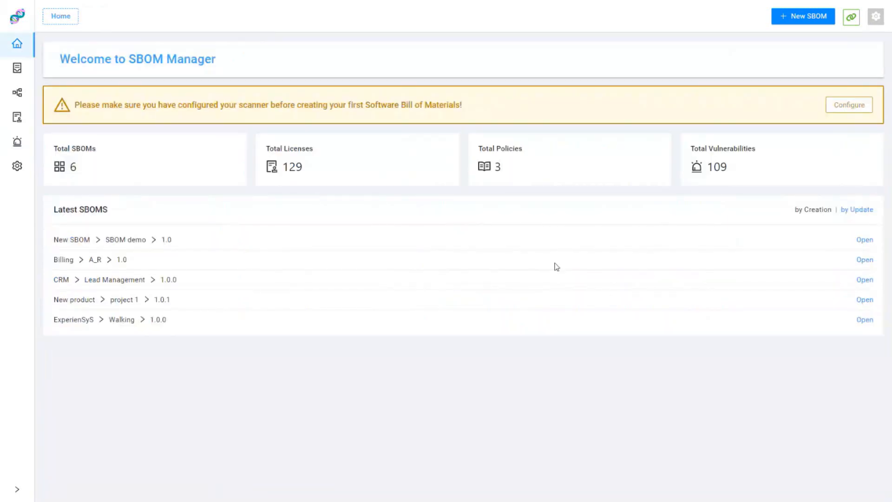